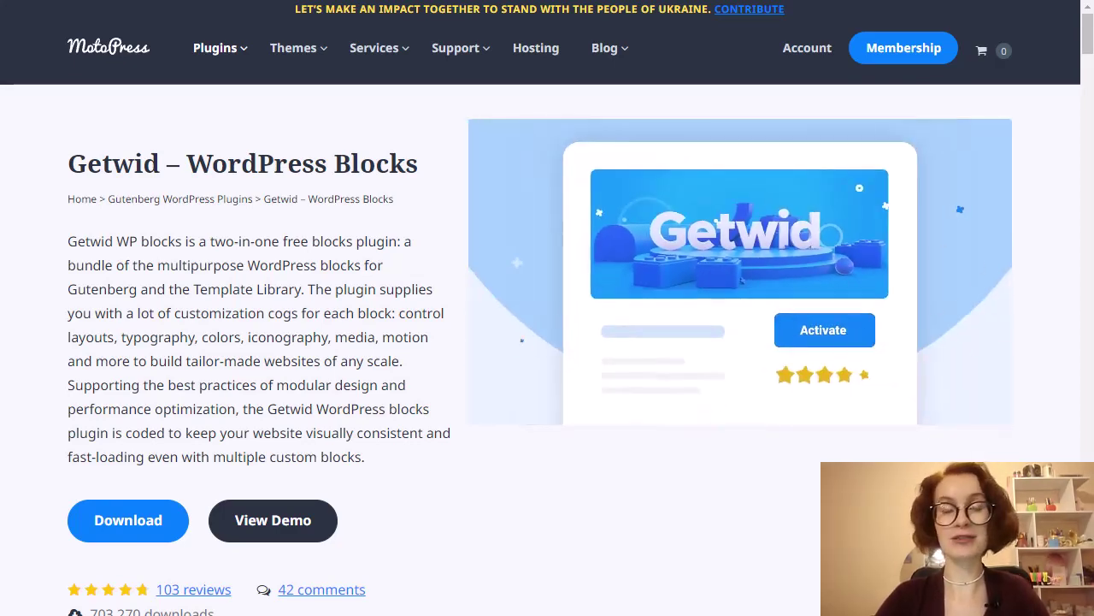
Scroll down the Getwid – WordPress Blocks product page on motopress.com toward its demo link.
scroll(746, 347, down, 1)
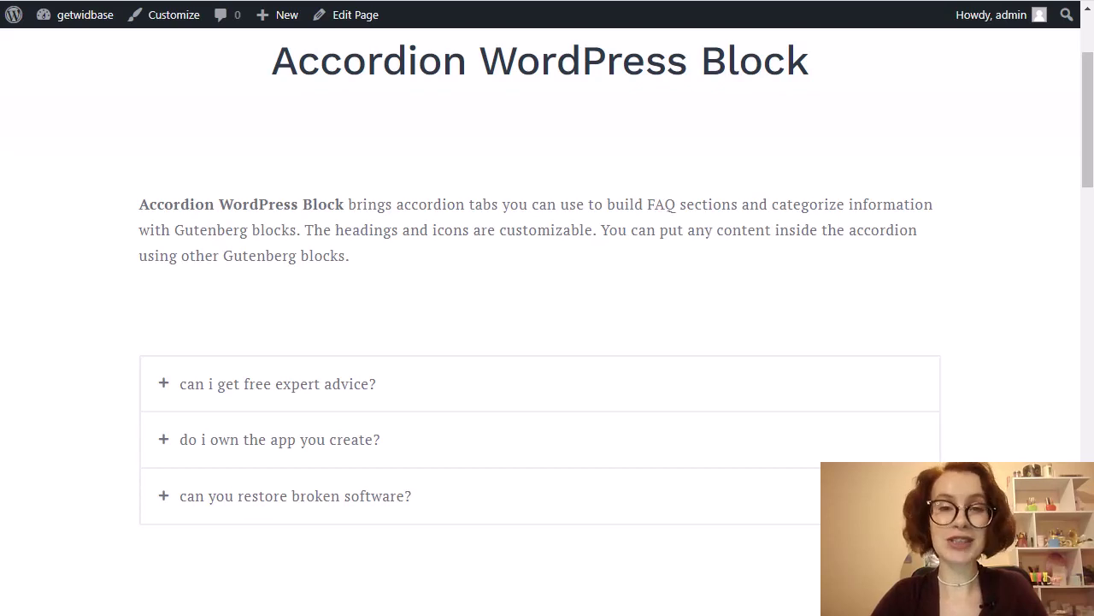
Expand the free consultation and third-party software code answers in the demo accordions.
scroll(943, 423, down, 10)
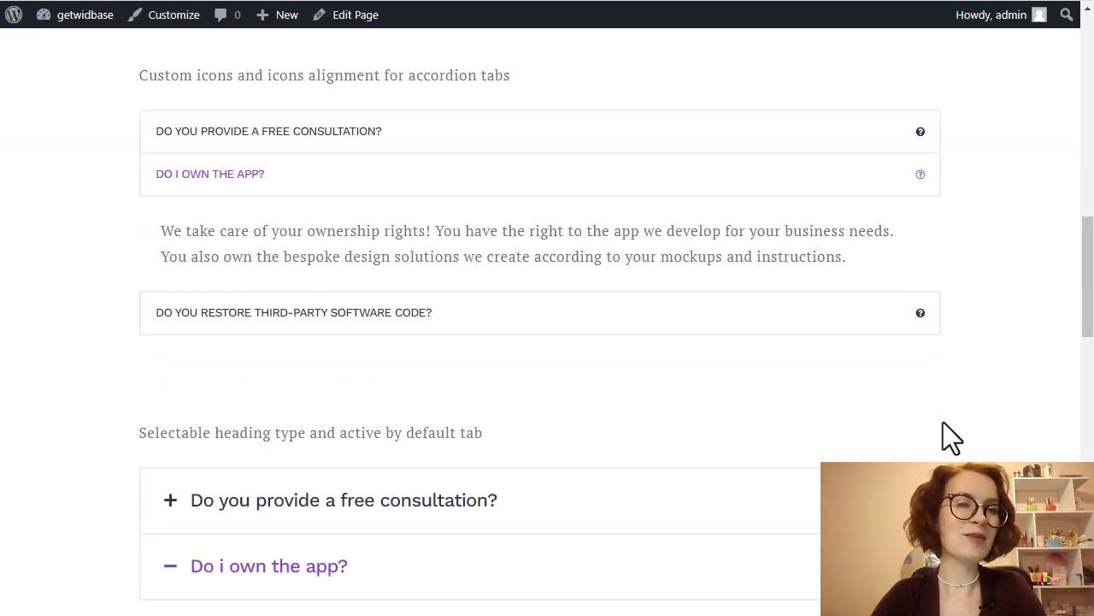
click(921, 132)
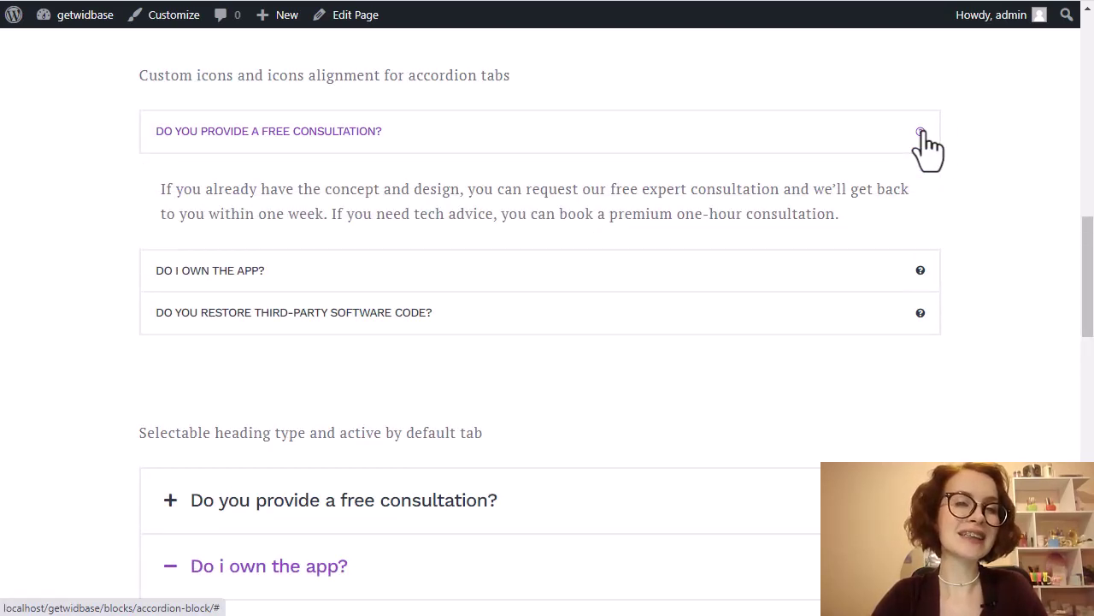
click(918, 321)
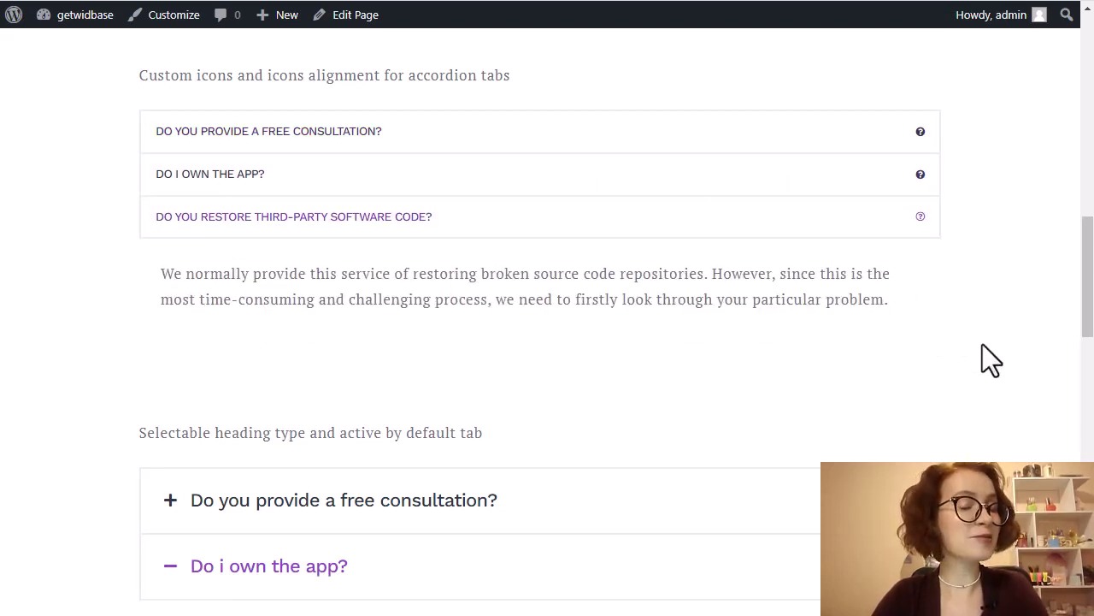
scroll(982, 345, down, 1)
scroll(982, 345, down, 1)
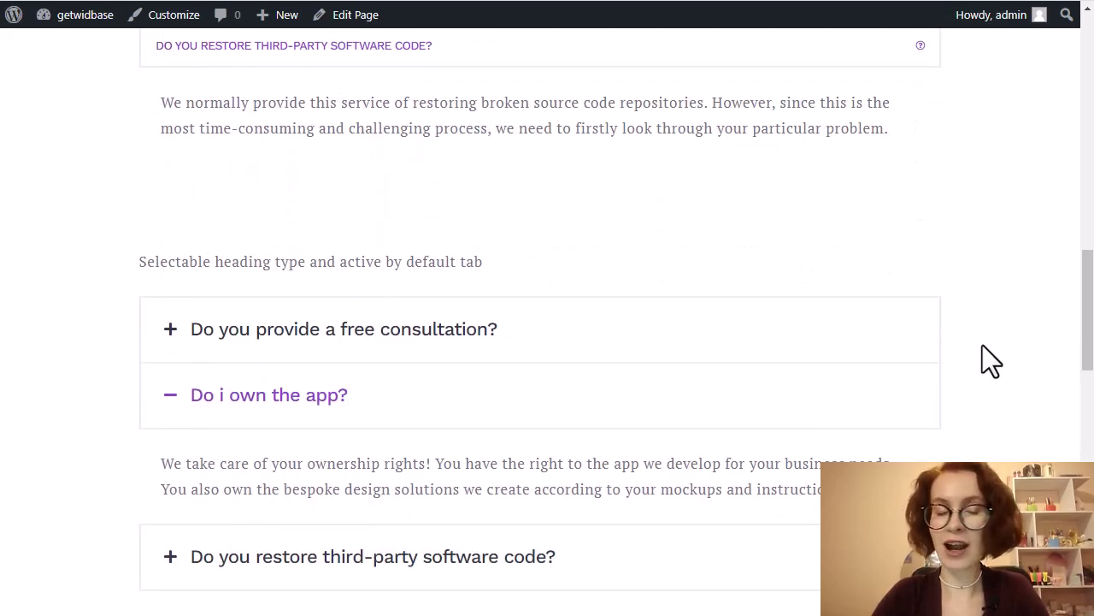
scroll(983, 344, down, 1)
scroll(982, 347, up, 1)
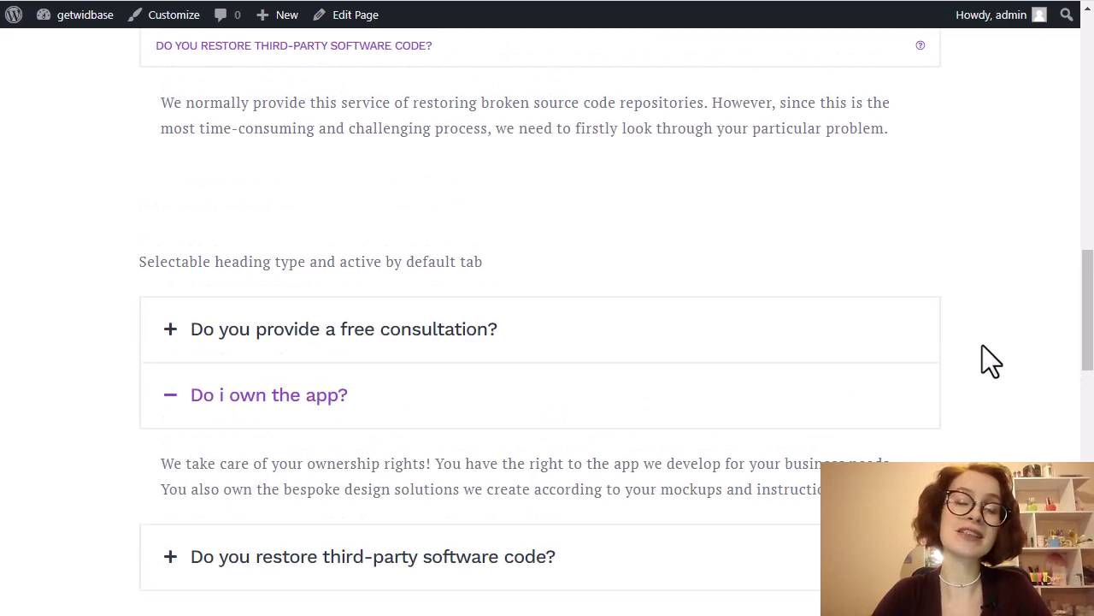
click(411, 341)
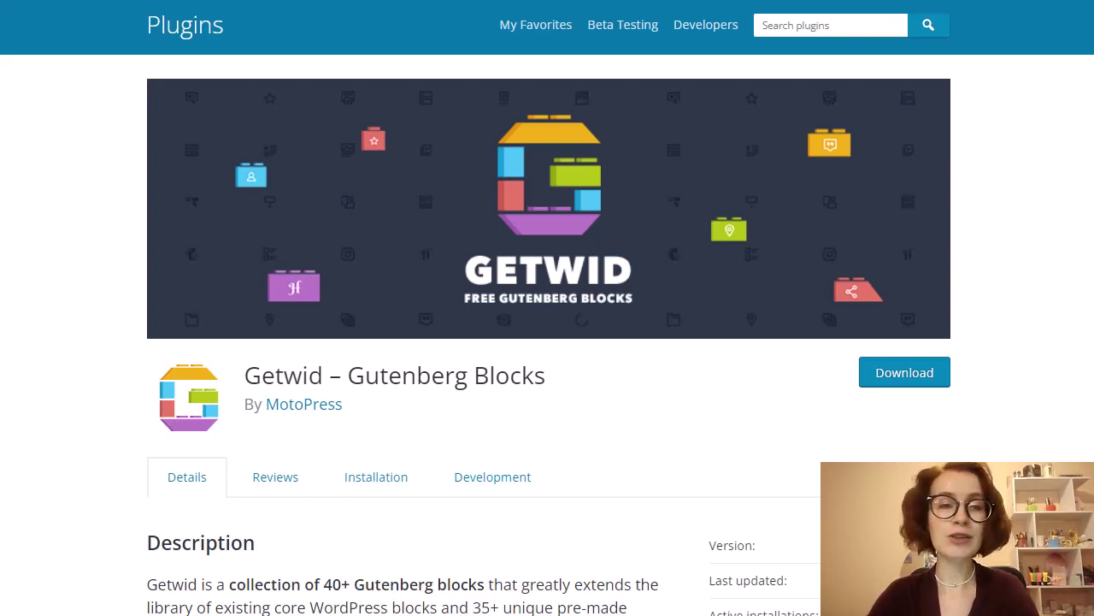
Scroll through Getwid's blocks grid and plugin Details on WordPress.org.
scroll(547, 342, down, 1)
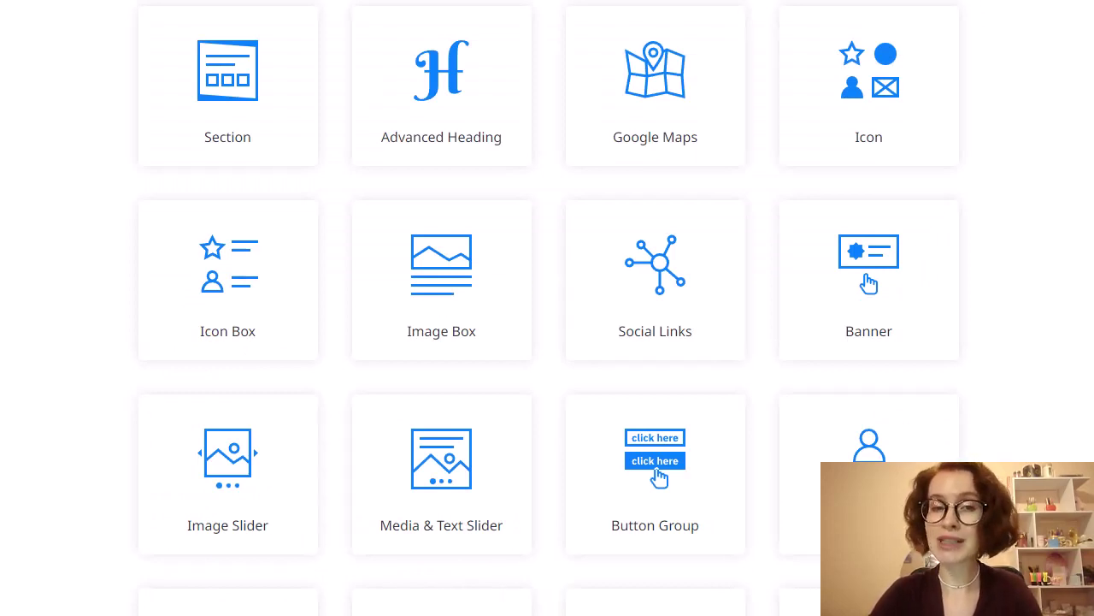
scroll(547, 307, down, 7)
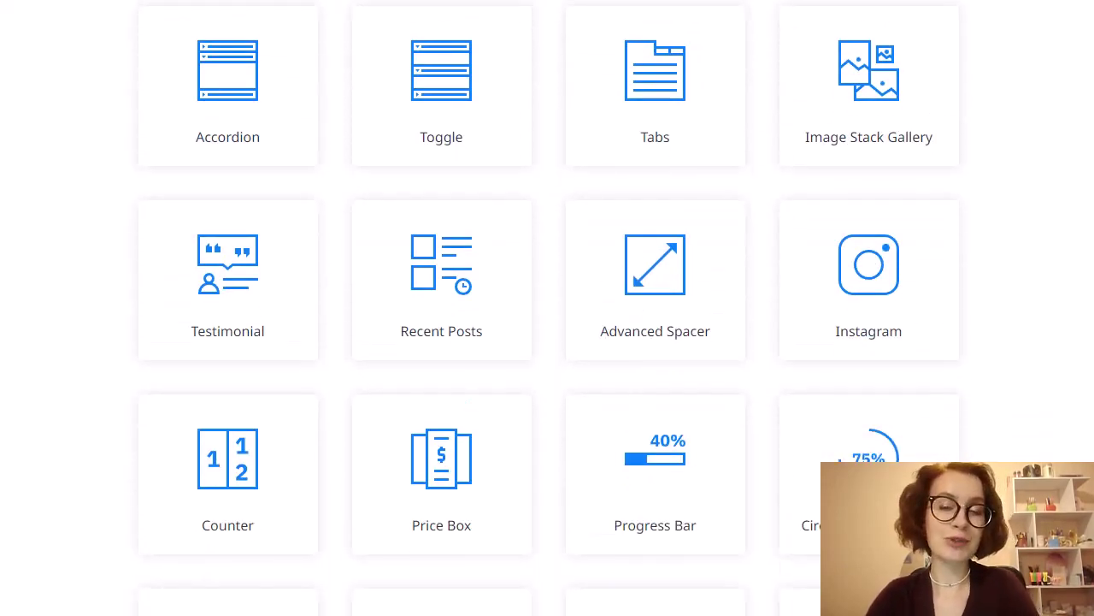
scroll(245, 92, down, 7)
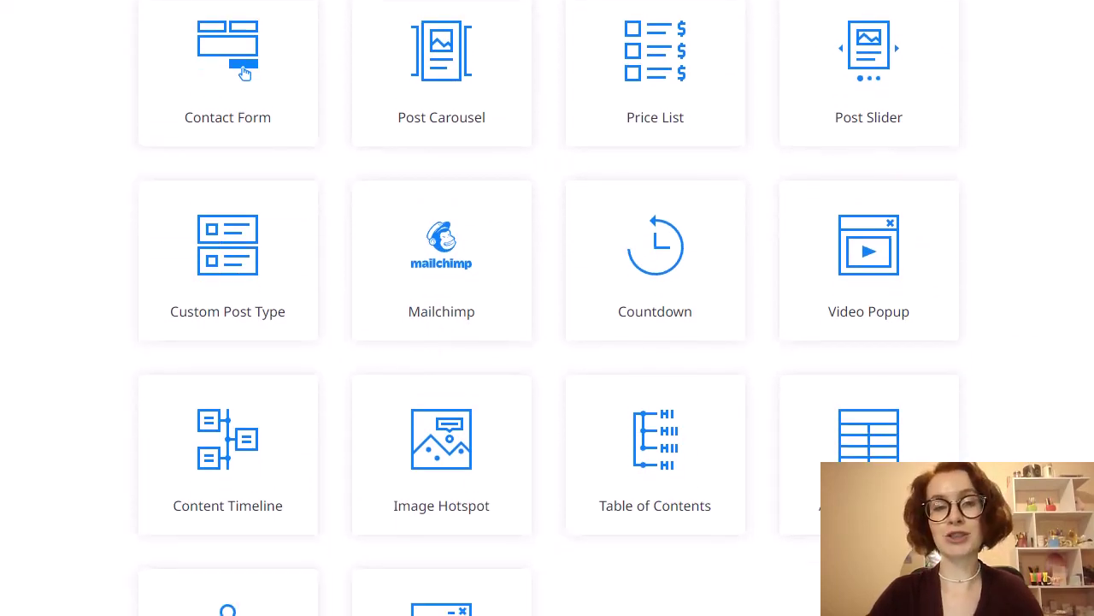
scroll(244, 75, down, 3)
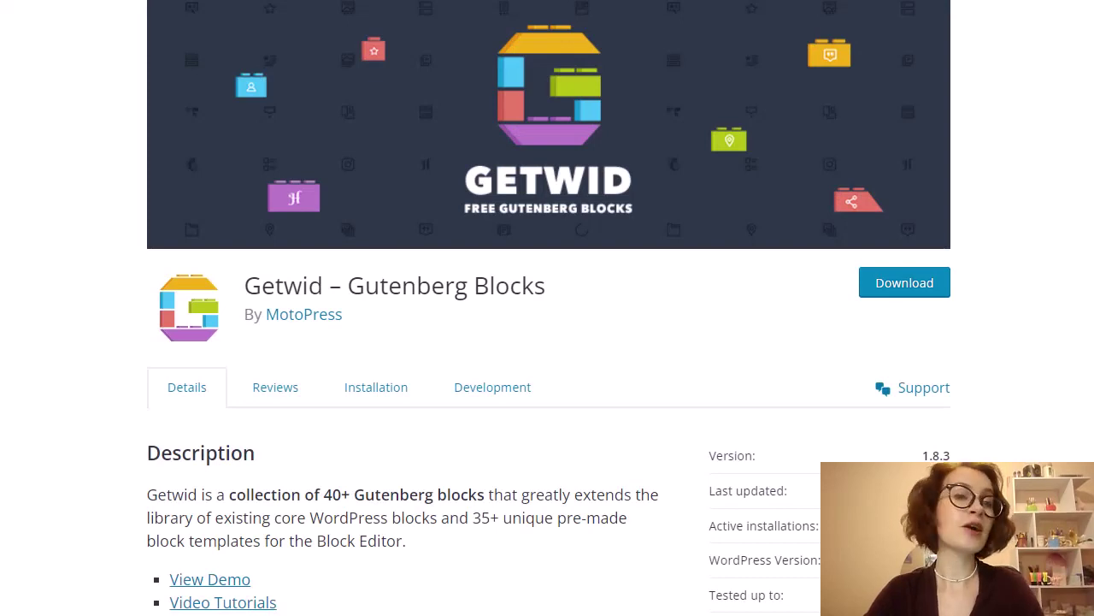
scroll(548, 308, down, 2)
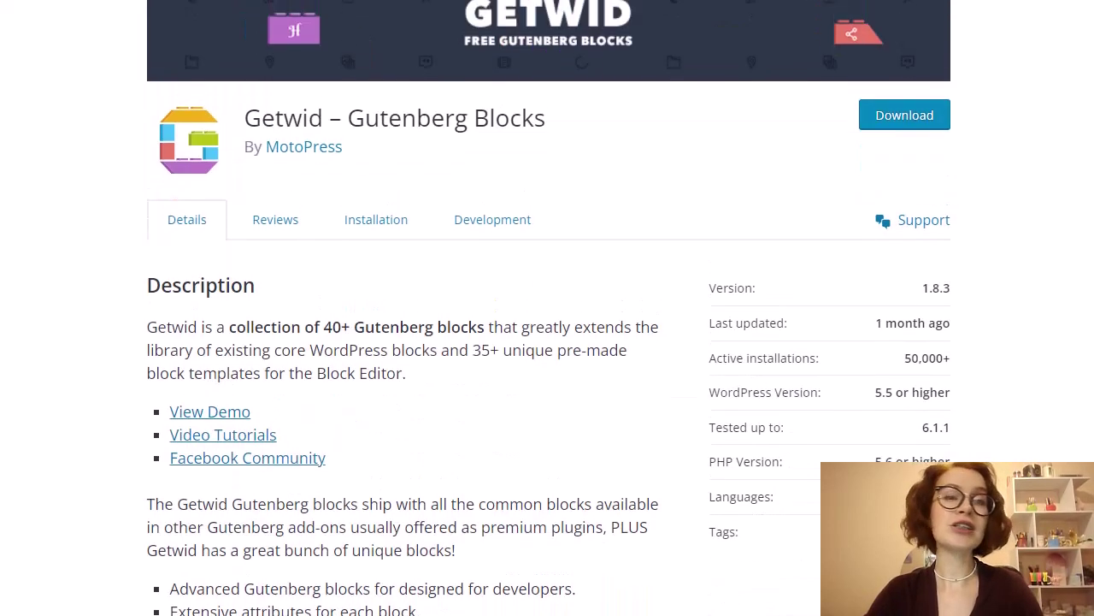
scroll(547, 307, down, 2)
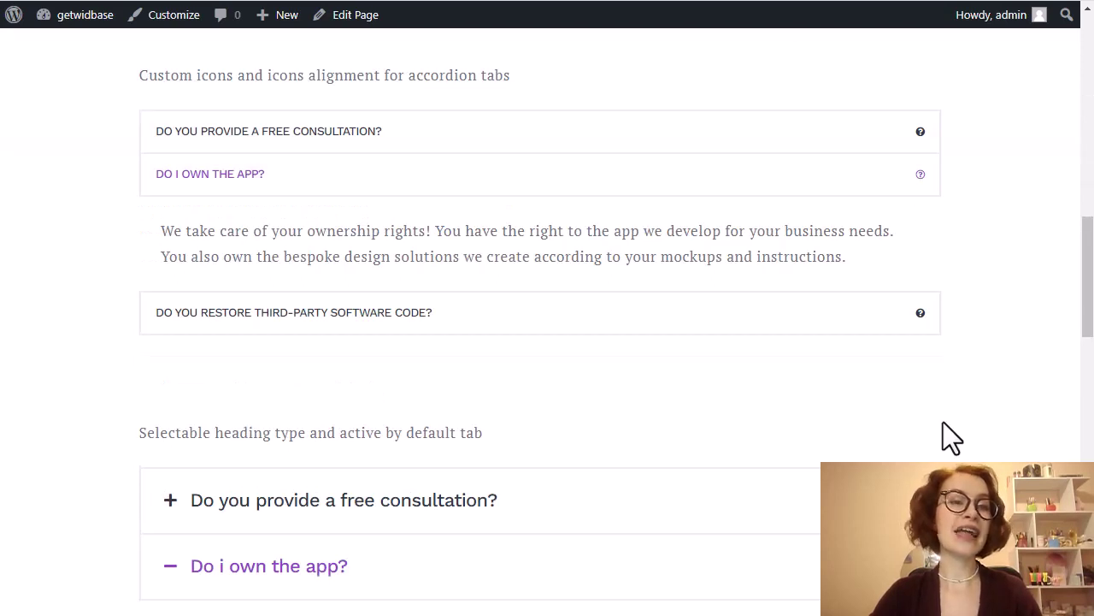
Expand the free consultation and third-party code answers, then the heading accordion's free consultation item.
click(921, 133)
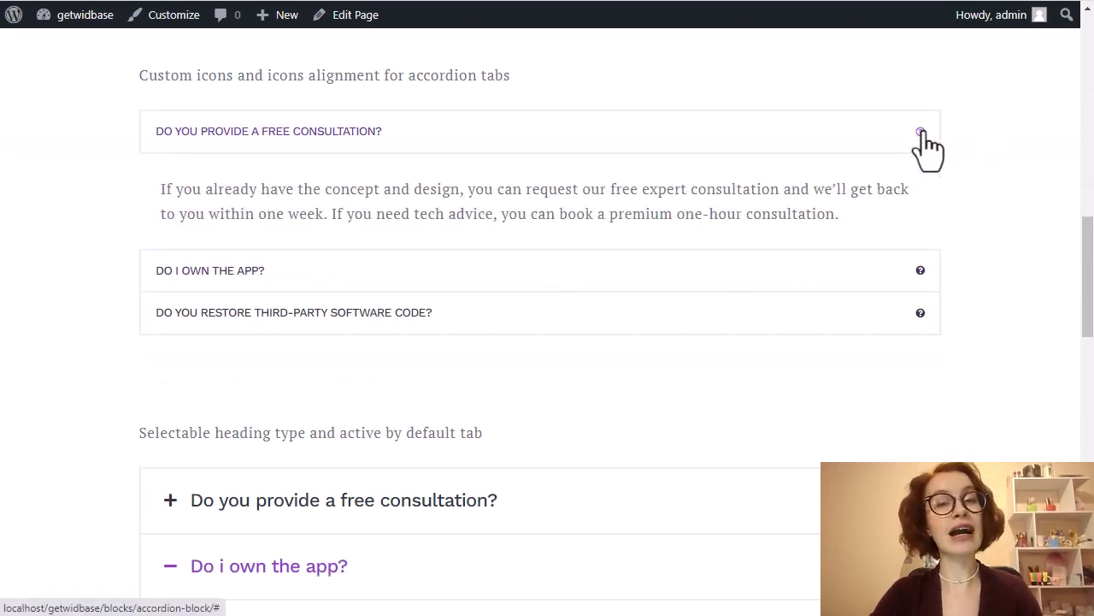
click(920, 312)
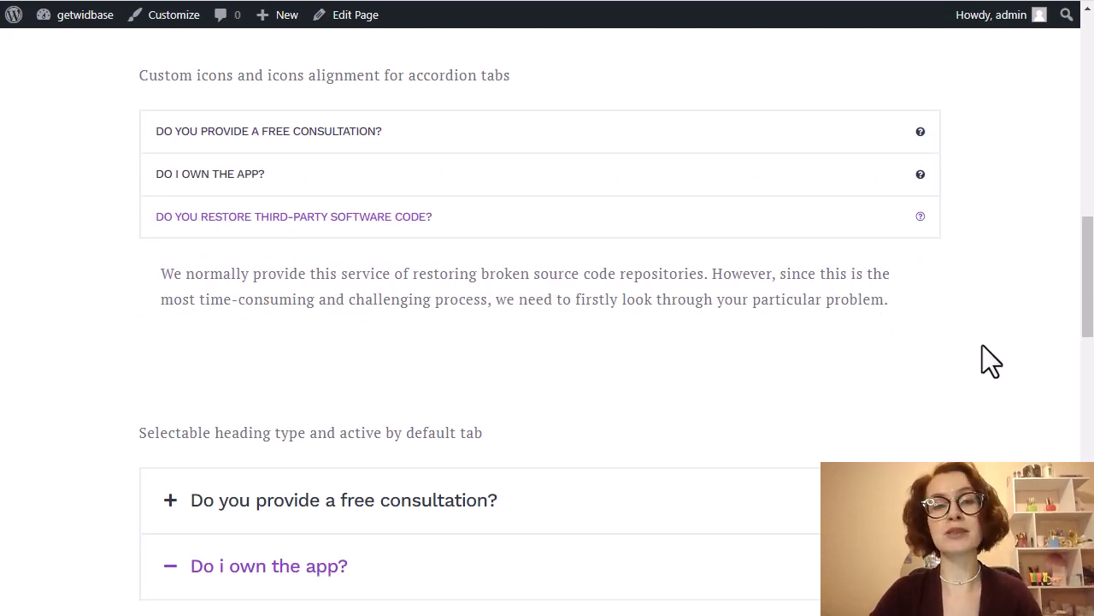
scroll(982, 345, down, 2)
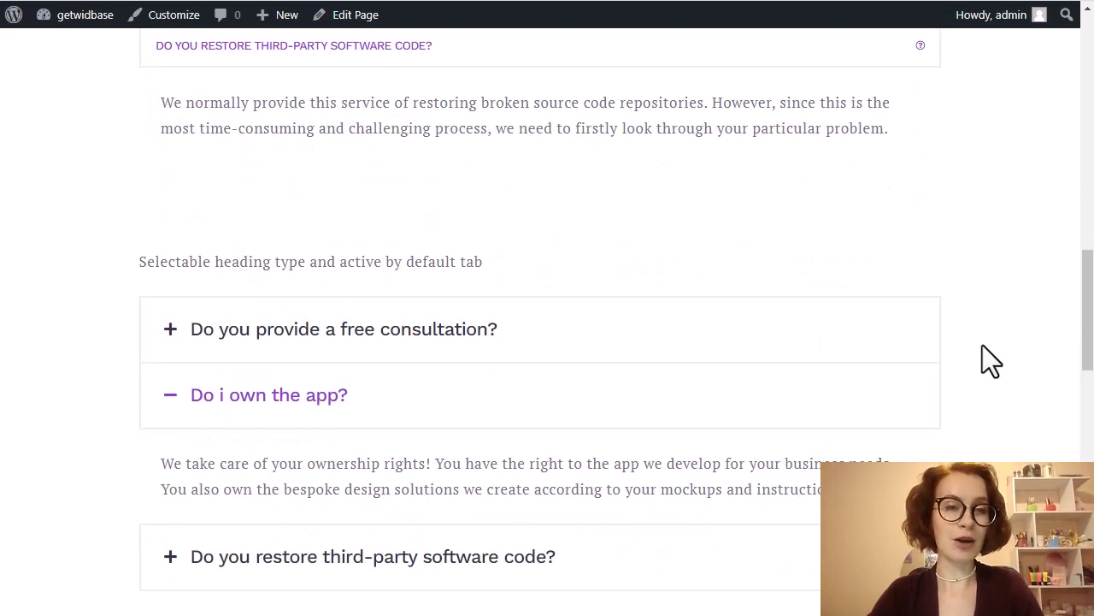
scroll(983, 344, down, 1)
scroll(983, 359, up, 1)
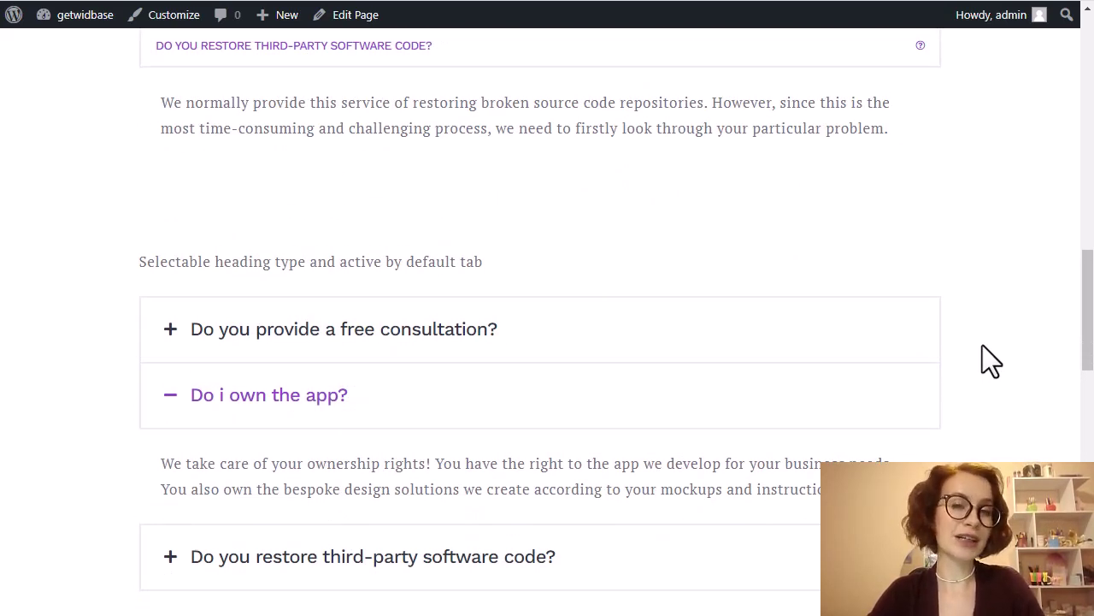
click(416, 358)
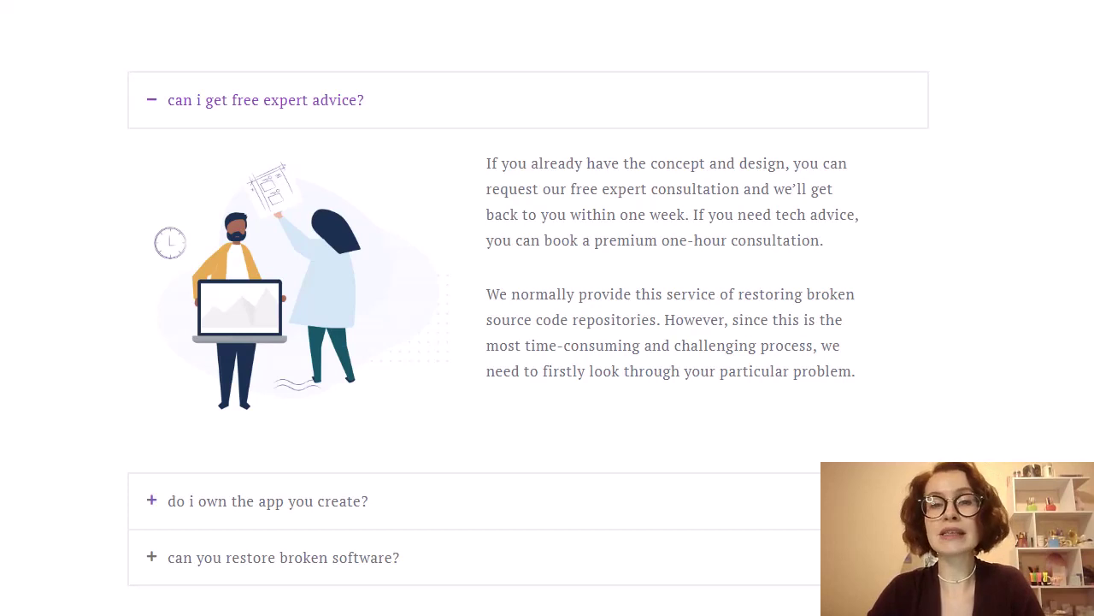
Expand the 'do i own the app you create?' and 'can you restore broken software?' items.
click(760, 513)
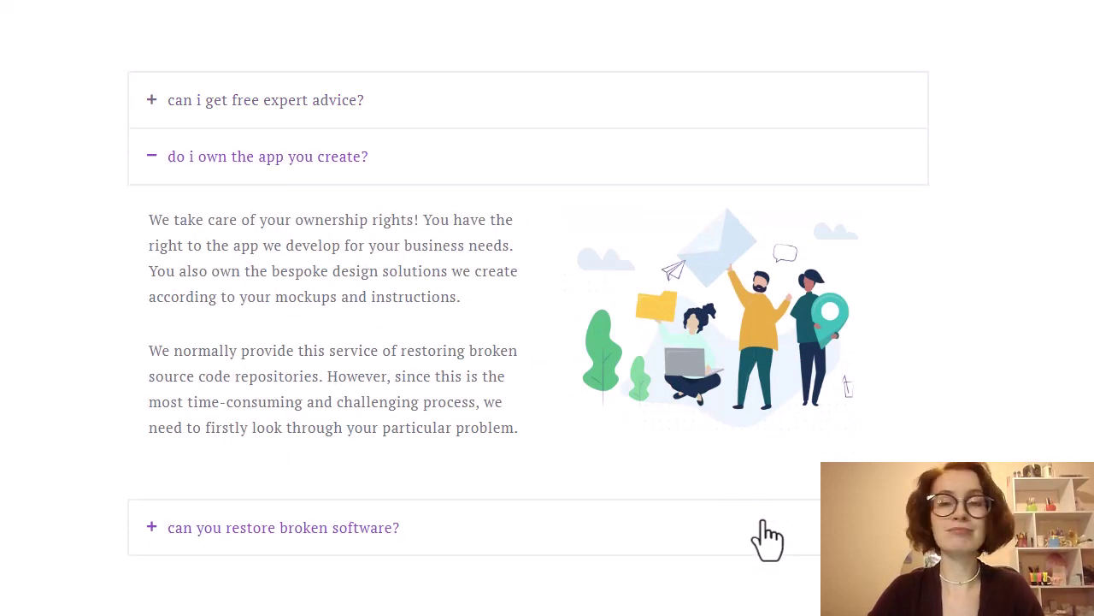
click(765, 537)
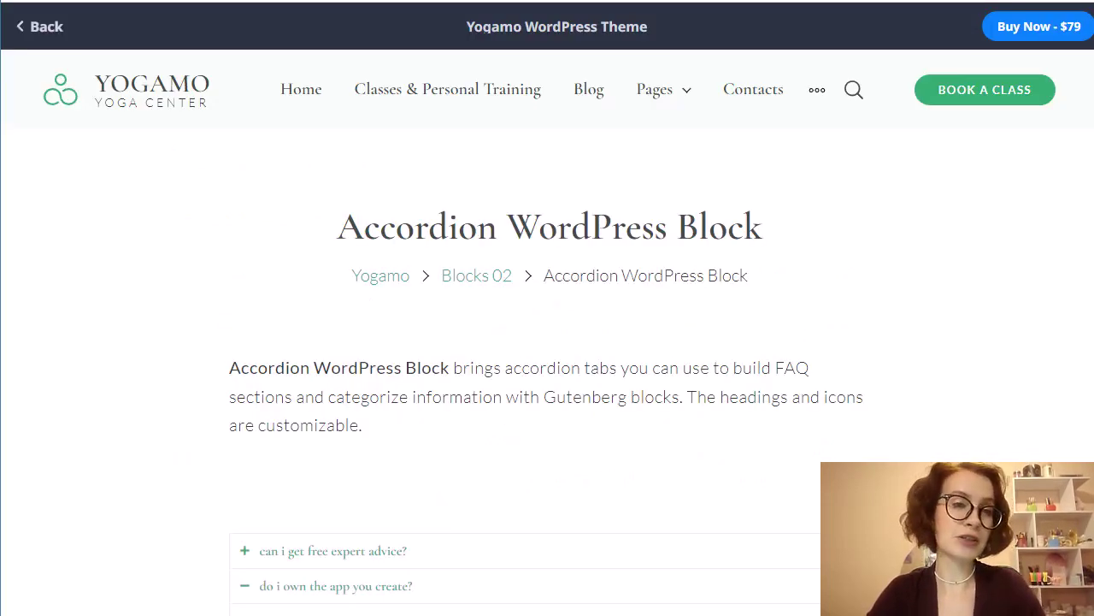
On the Yogamo accordion page, expand 'can you restore broken software?' and collapse the free consultation answer.
scroll(547, 367, down, 3)
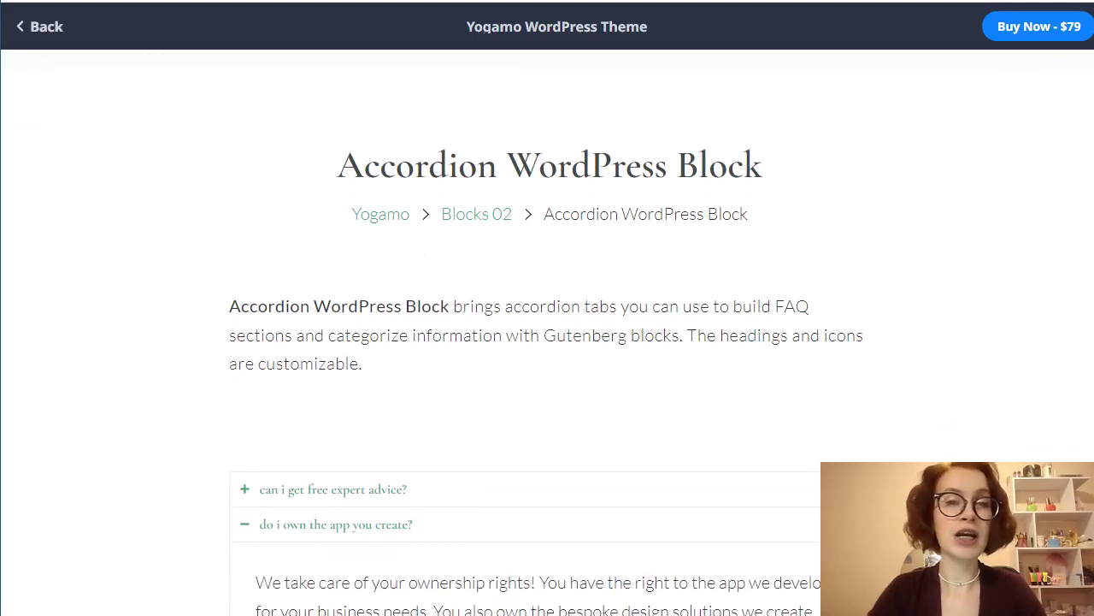
scroll(548, 368, down, 3)
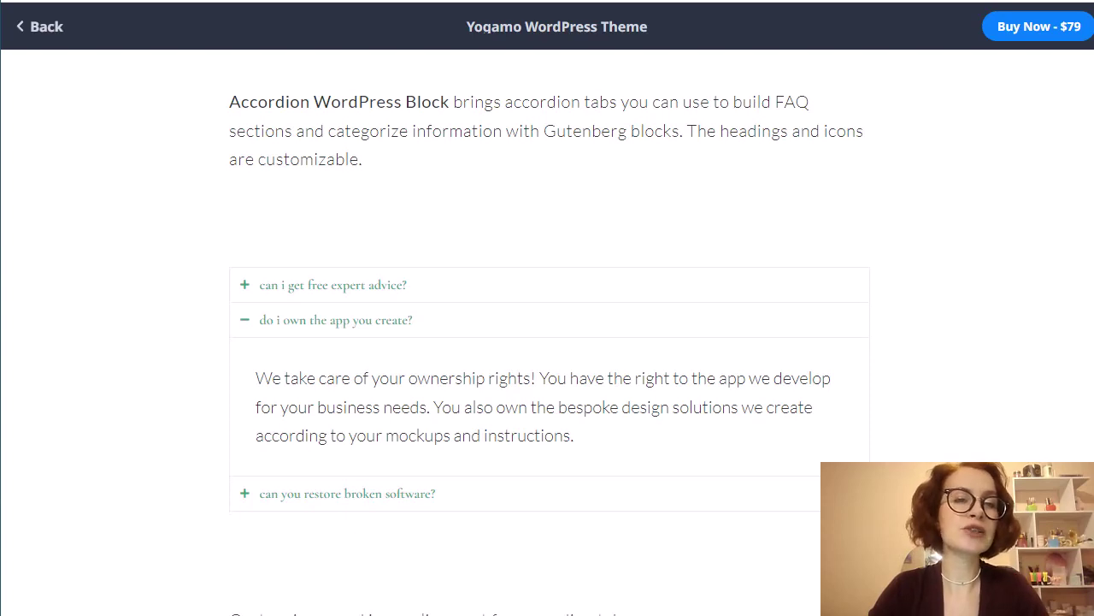
scroll(548, 368, down, 4)
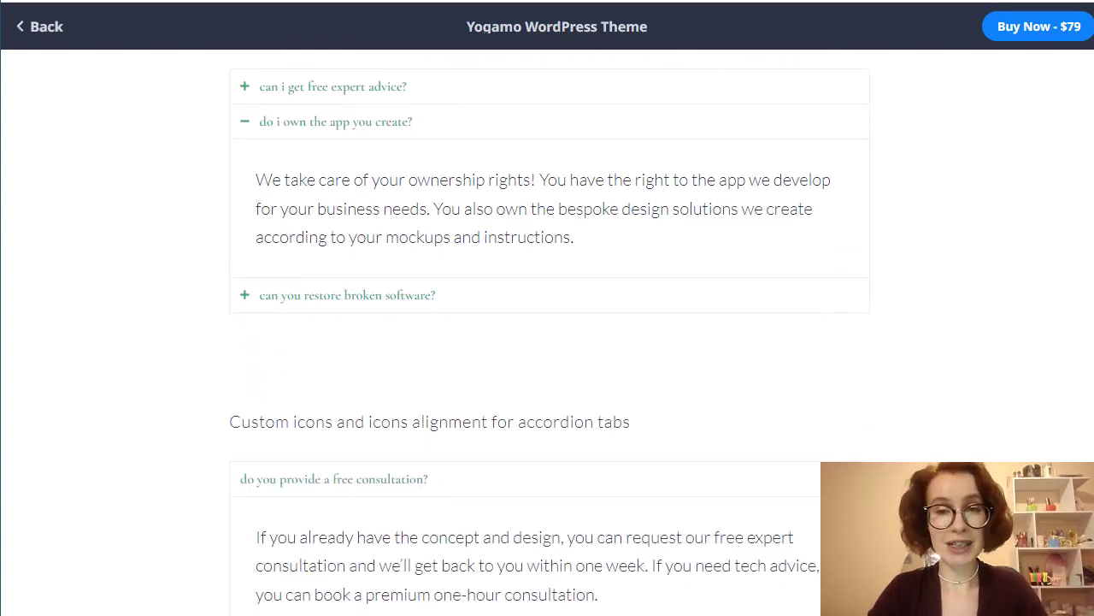
click(800, 300)
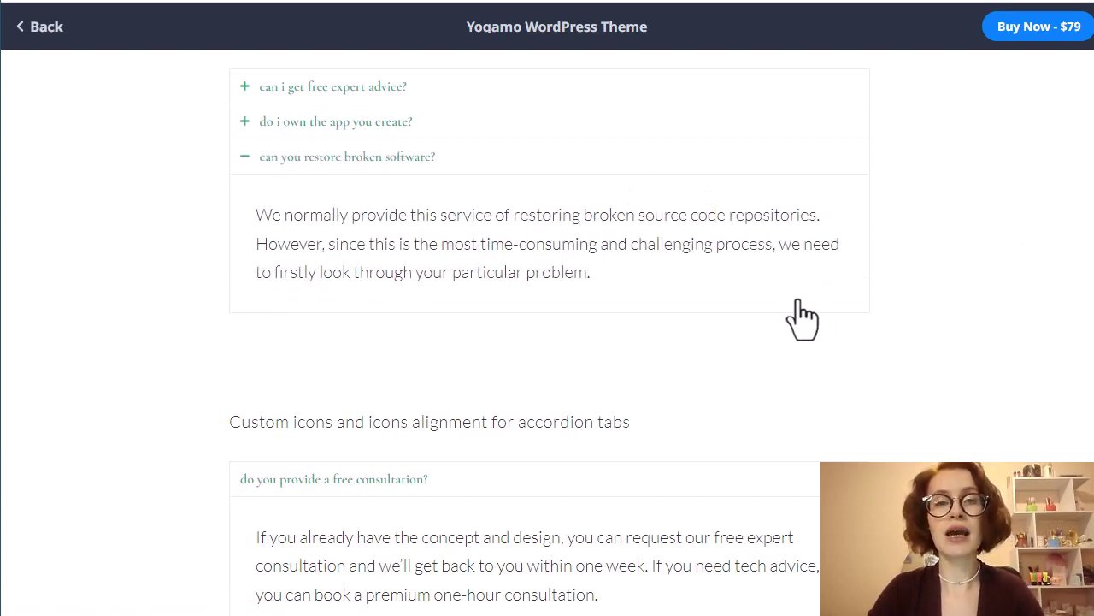
scroll(946, 346, down, 5)
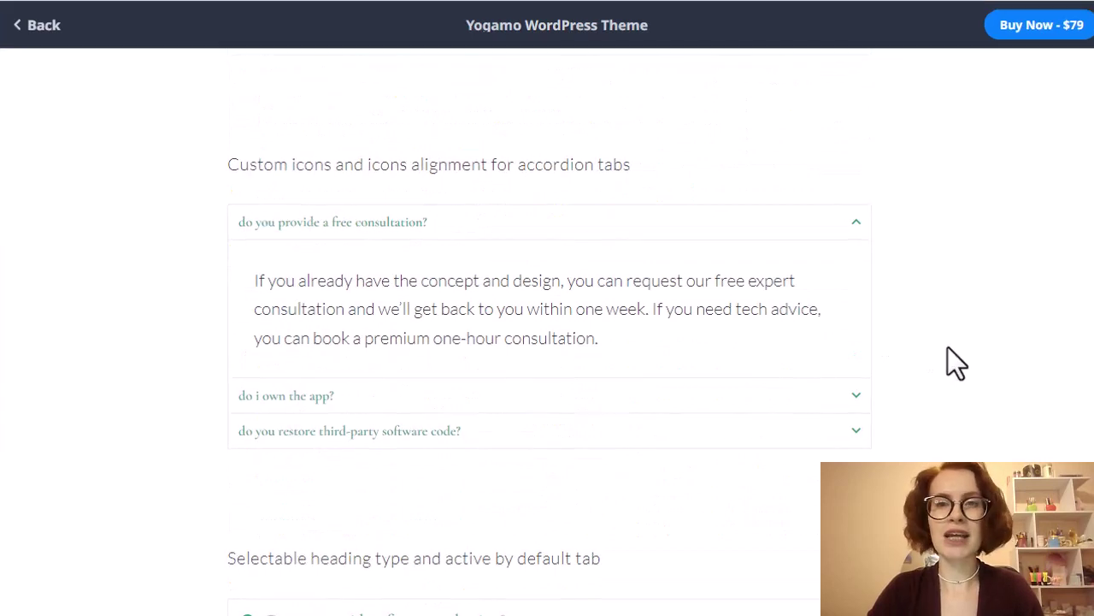
click(855, 224)
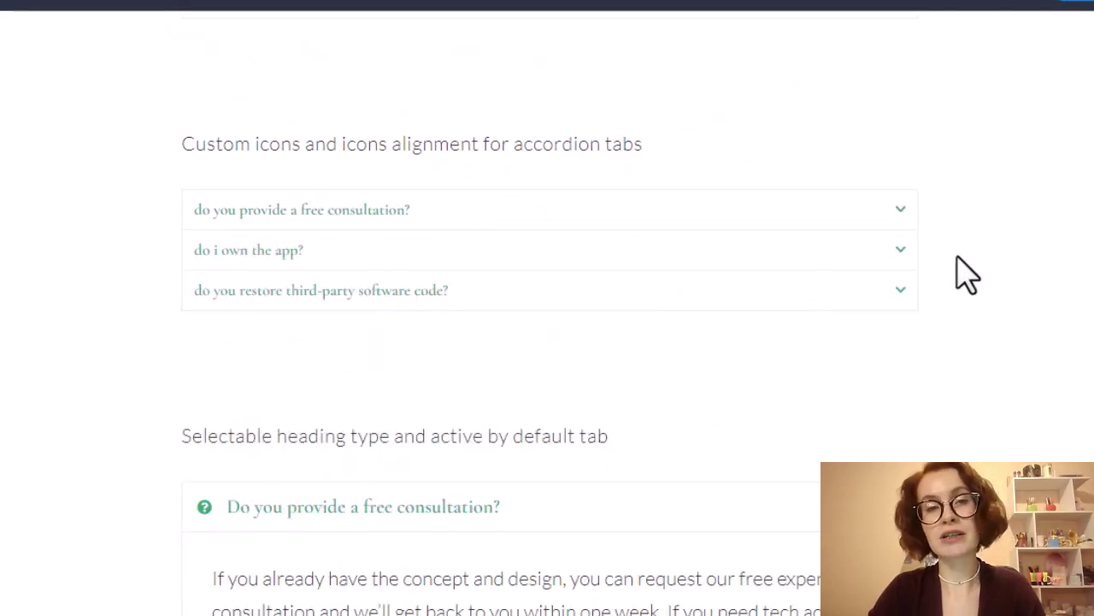
scroll(966, 274, down, 2)
scroll(966, 274, down, 1)
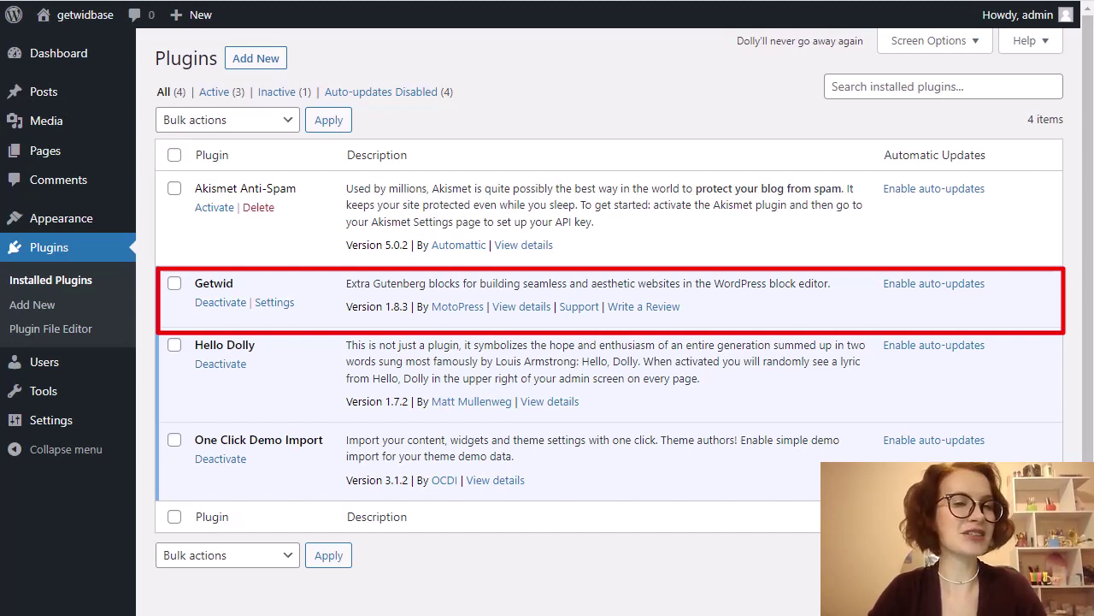
Open the 'Accordion WordPress Block' draft from the Pages list for editing.
click(42, 171)
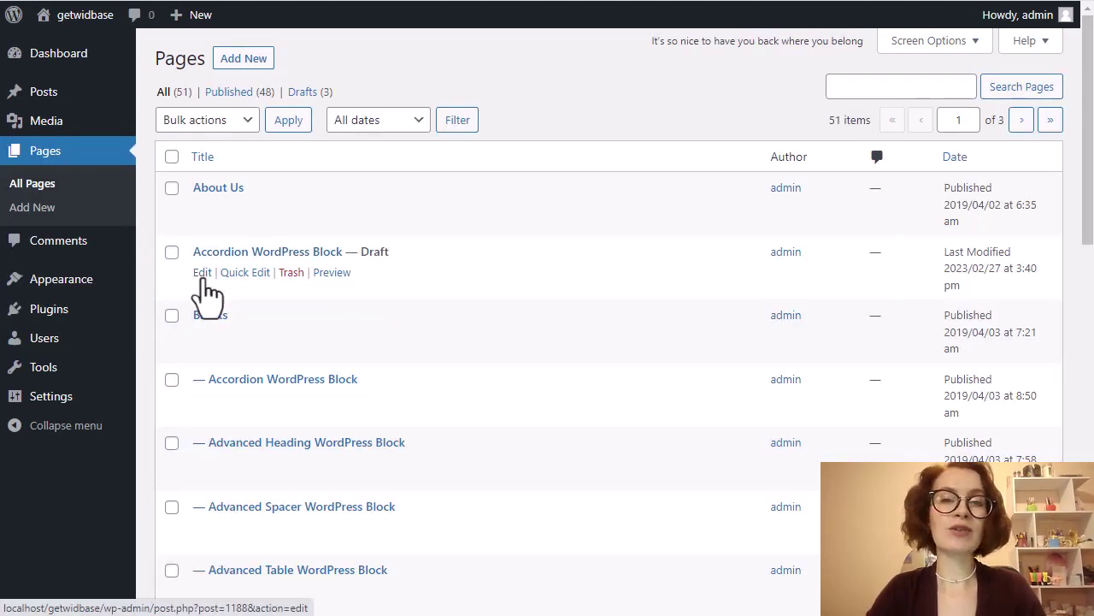
click(206, 279)
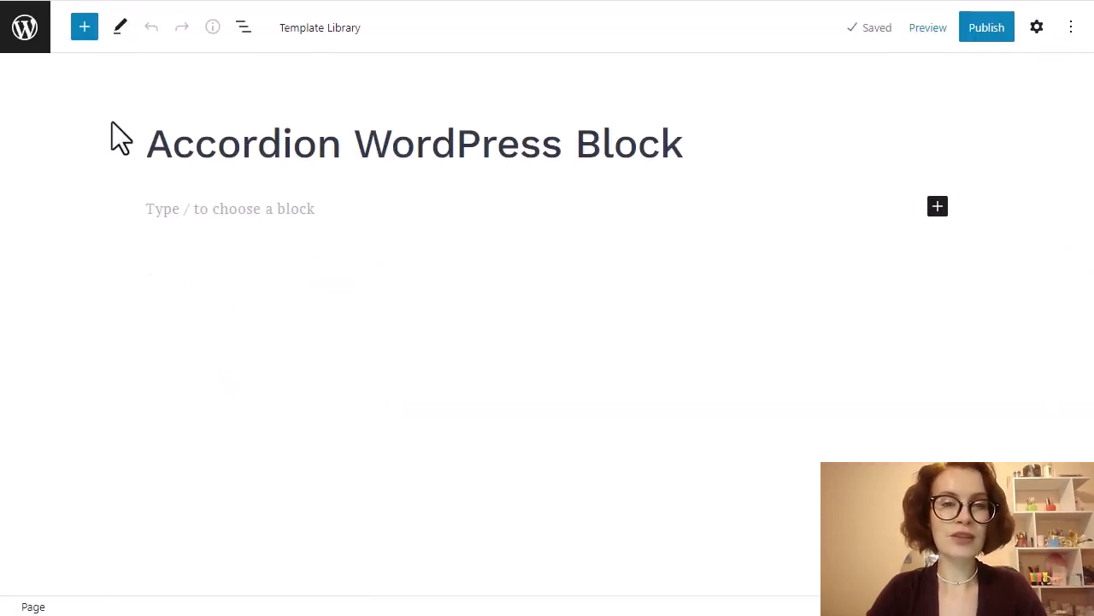
Insert a Getwid Accordion block found by searching 'acc' in the block library.
click(85, 32)
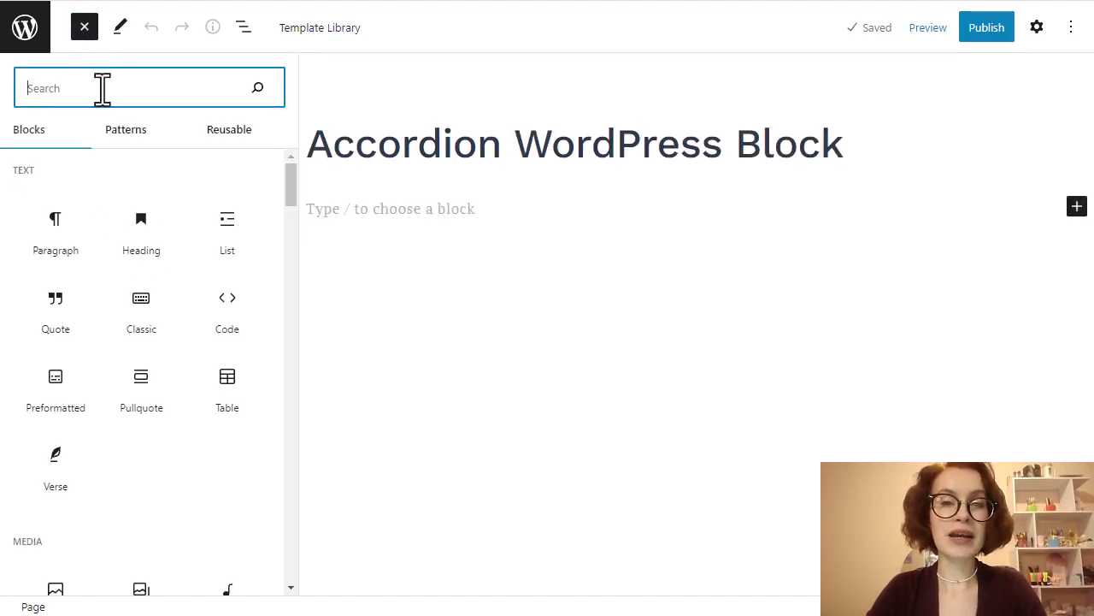
text(a)
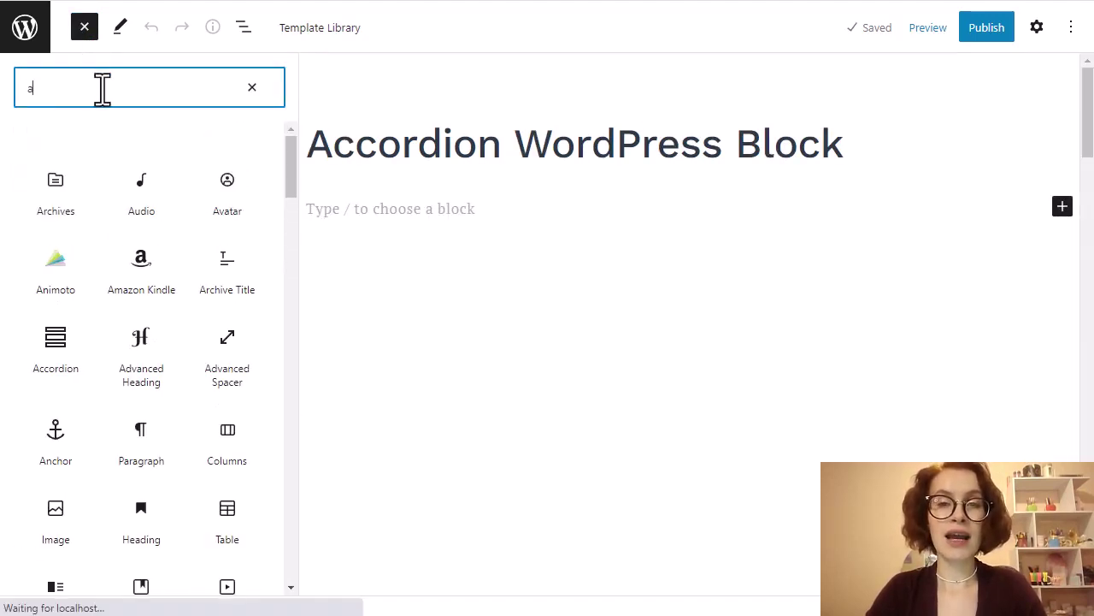
text(cc)
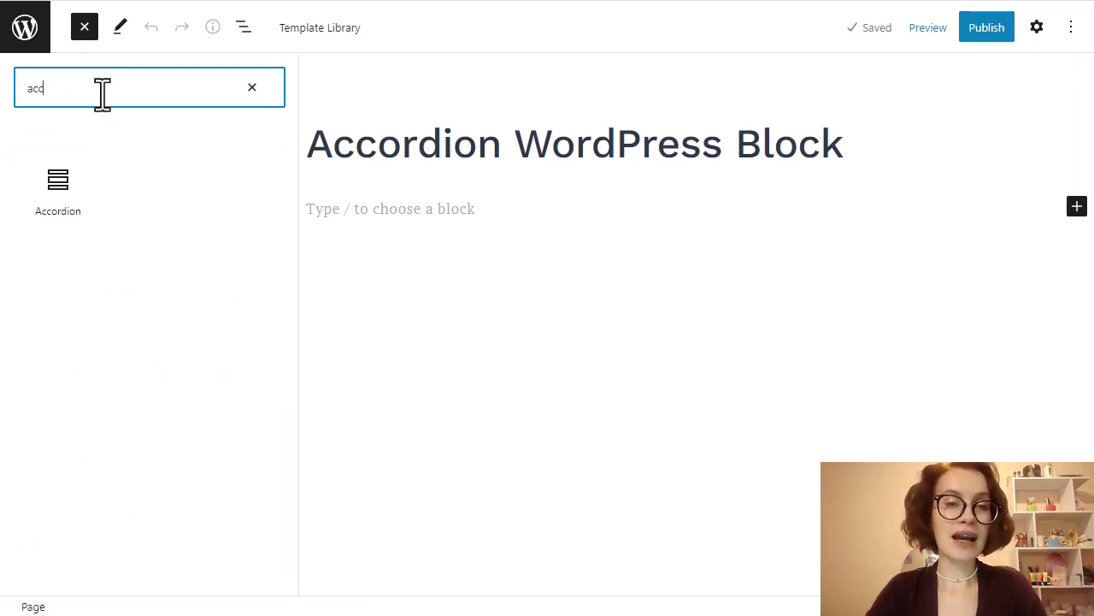
click(60, 183)
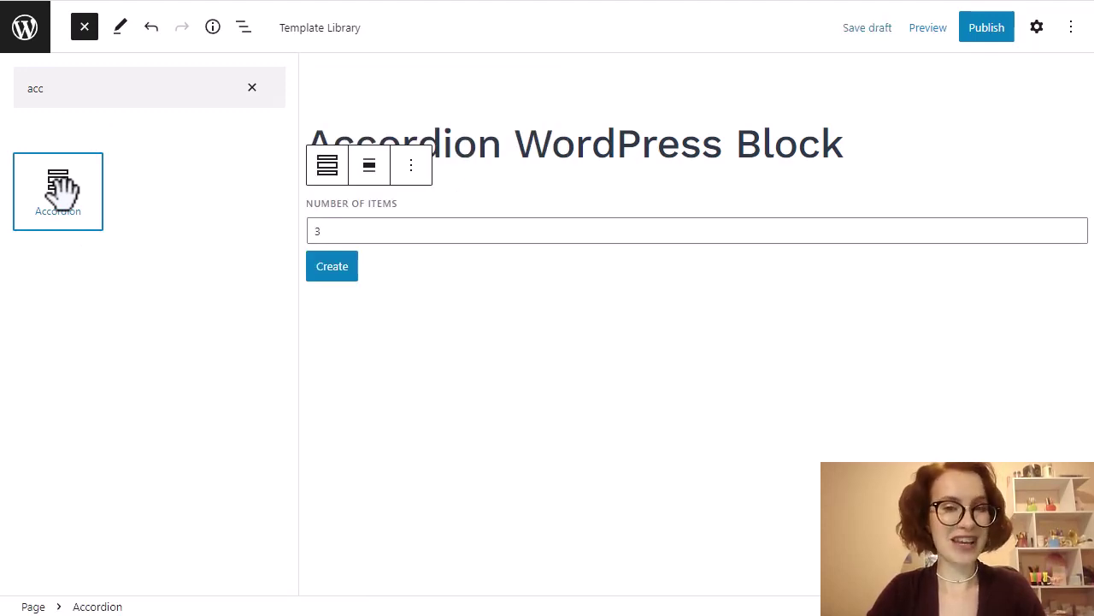
click(463, 310)
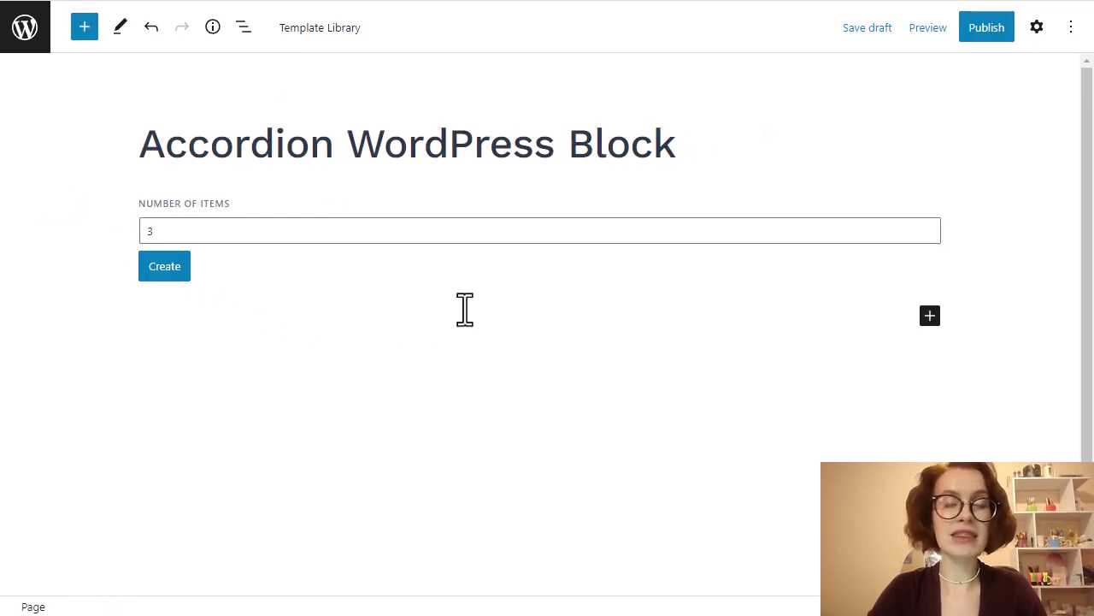
Create the accordion with 3 items and leave its alignment unchanged.
click(927, 229)
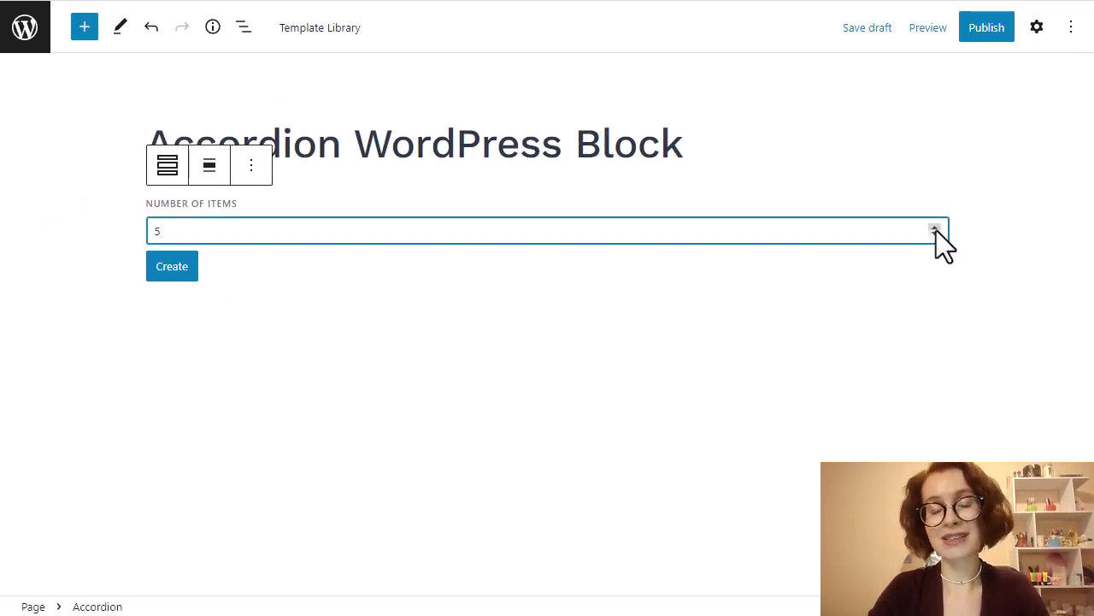
click(498, 314)
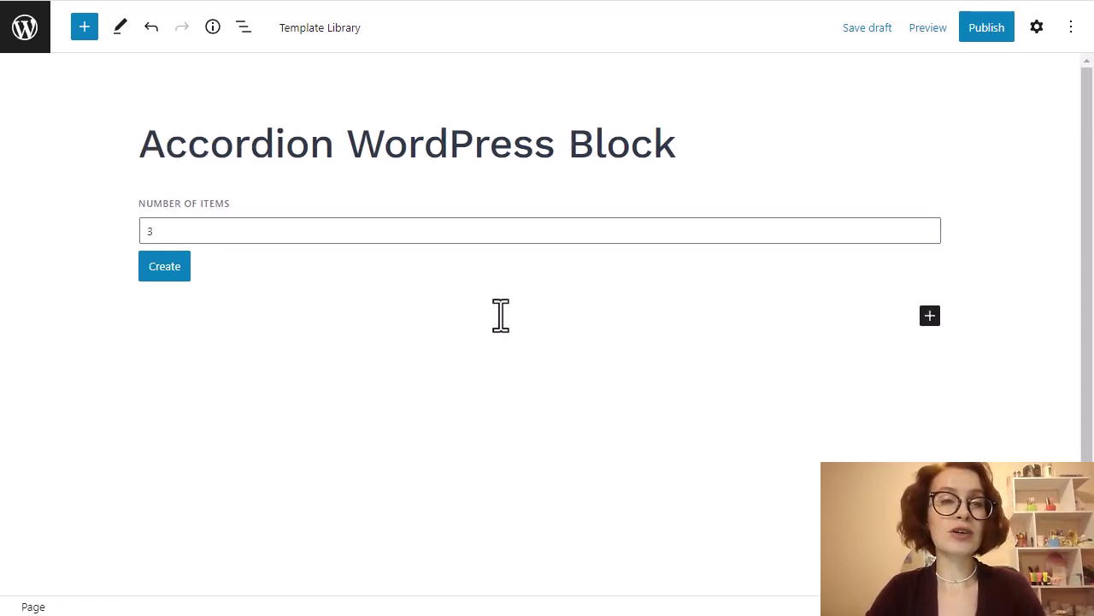
click(161, 279)
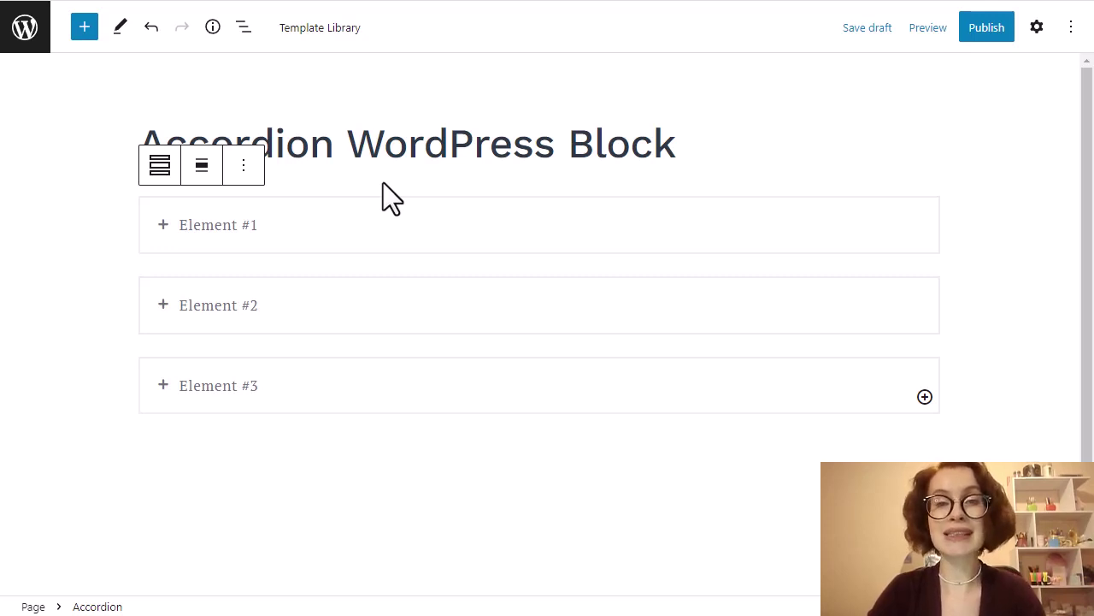
click(202, 166)
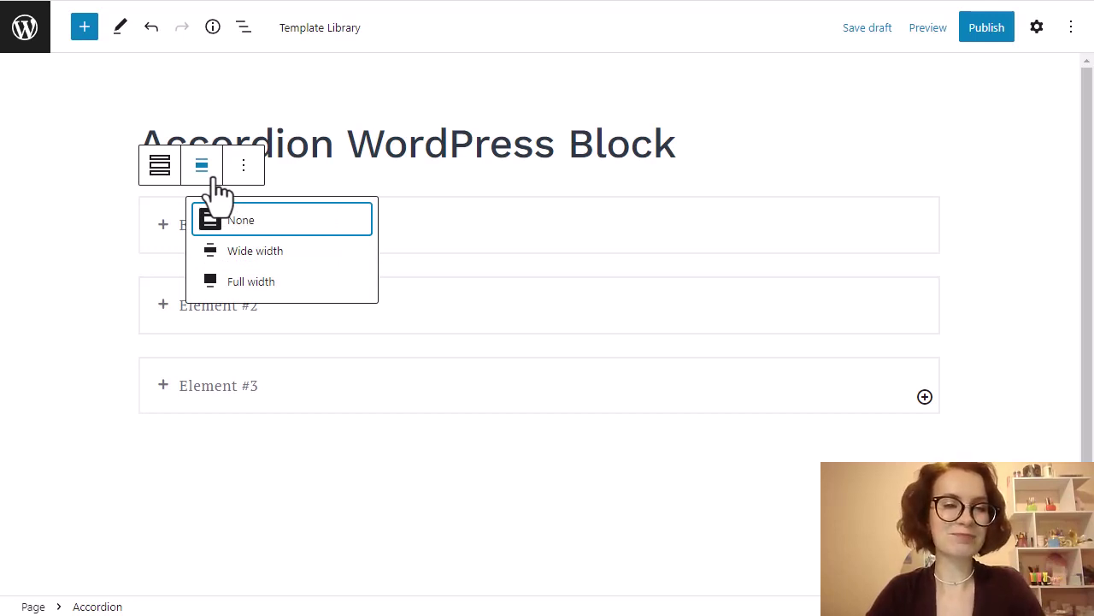
click(217, 180)
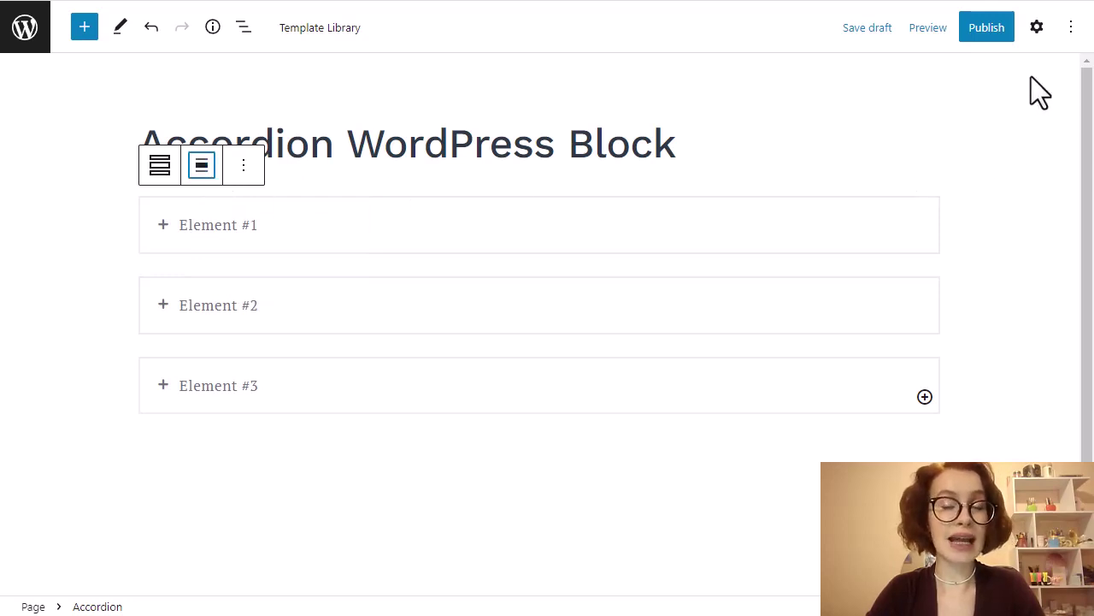
Set the item icon to a solid heart and the active icon to an outlined heart.
click(1037, 29)
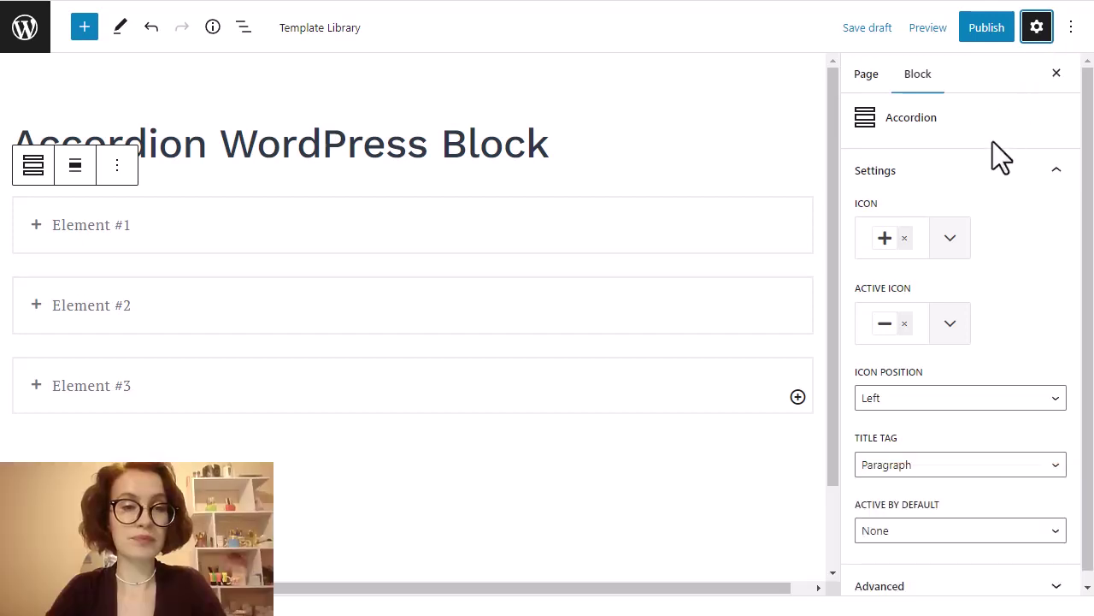
click(945, 248)
text(heart)
click(932, 377)
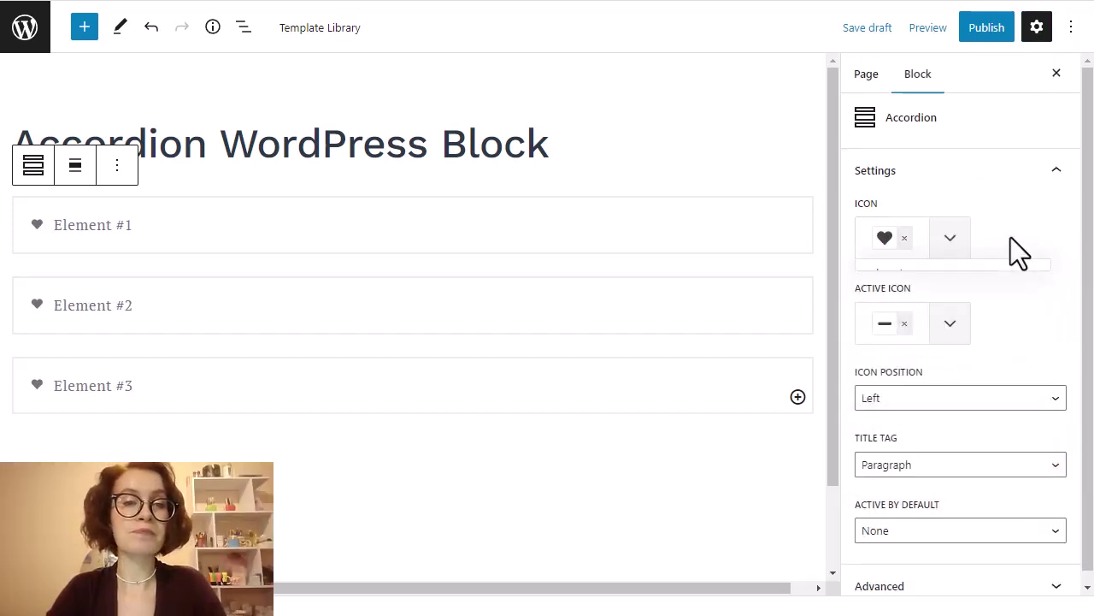
click(954, 335)
text(heart)
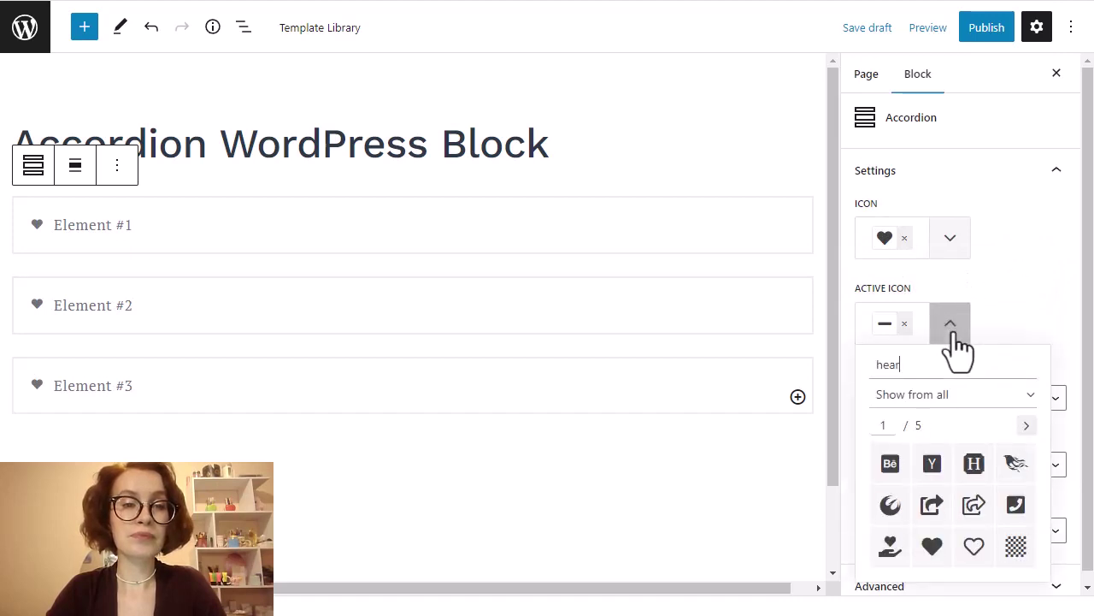
click(973, 466)
click(1031, 313)
Try the Right icon position, then keep icons on the Left.
click(1053, 400)
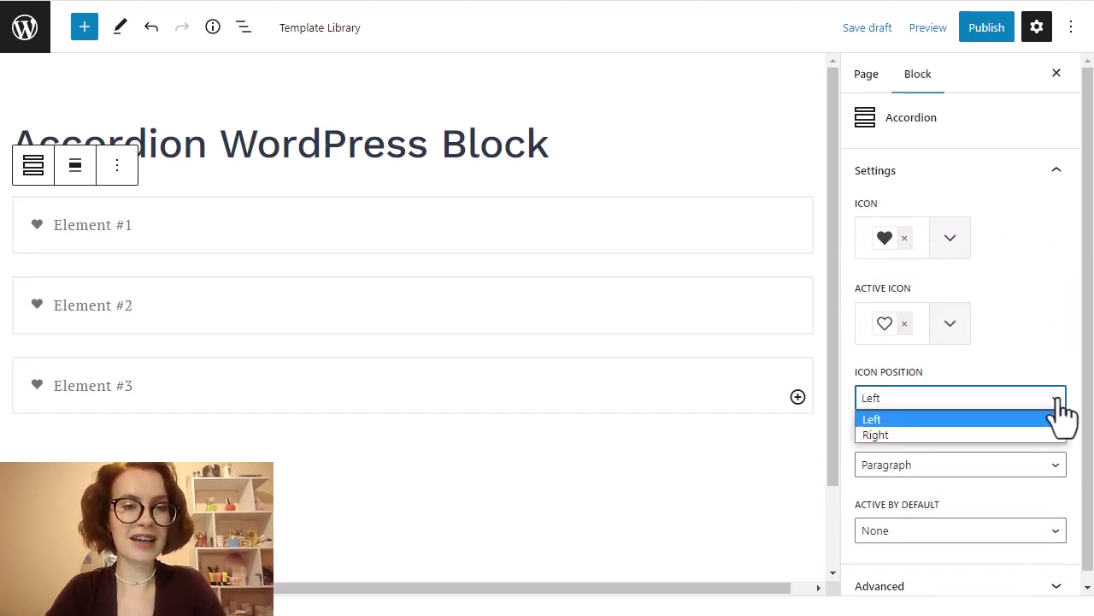
click(1058, 436)
click(1055, 398)
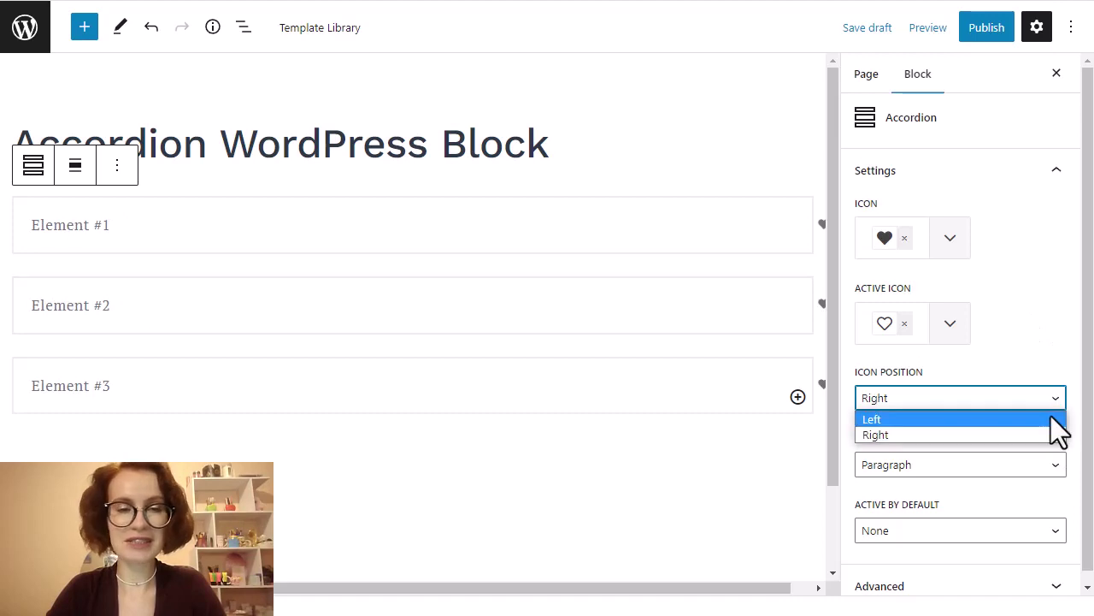
click(1054, 419)
Try Heading 2 and Heading 5 title tags, then keep item titles as Paragraph.
scroll(1065, 466, down, 1)
click(1059, 449)
click(1037, 490)
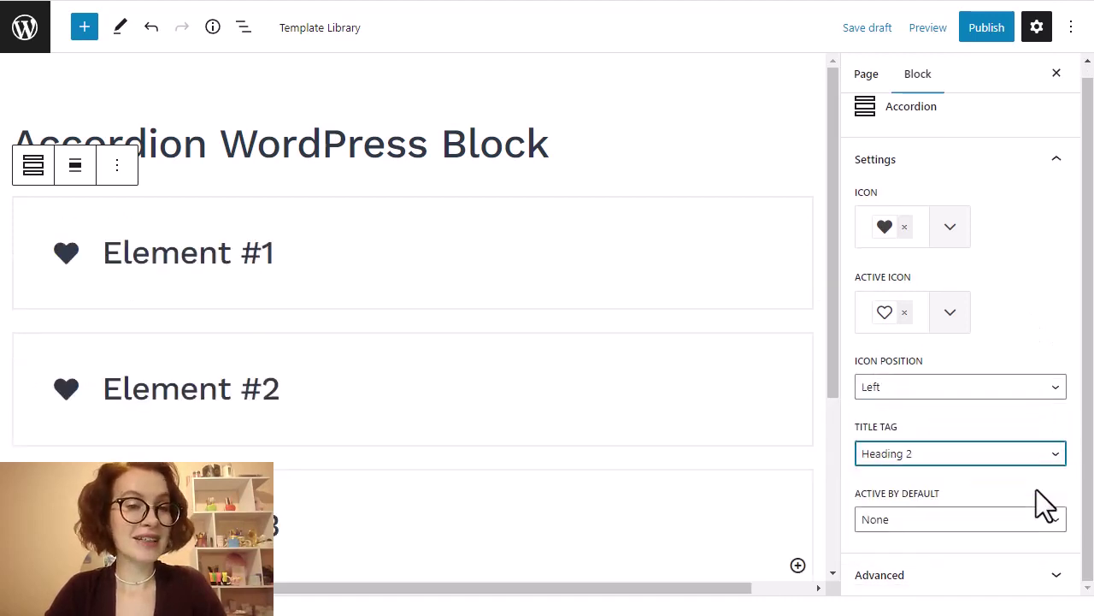
click(1056, 455)
click(1028, 538)
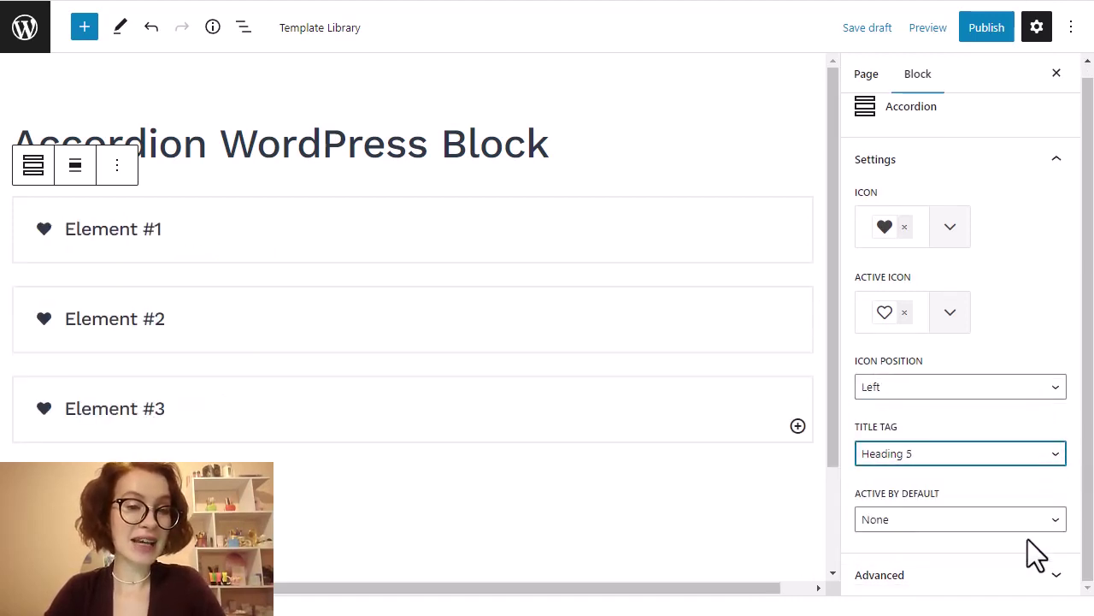
click(1055, 460)
click(1036, 475)
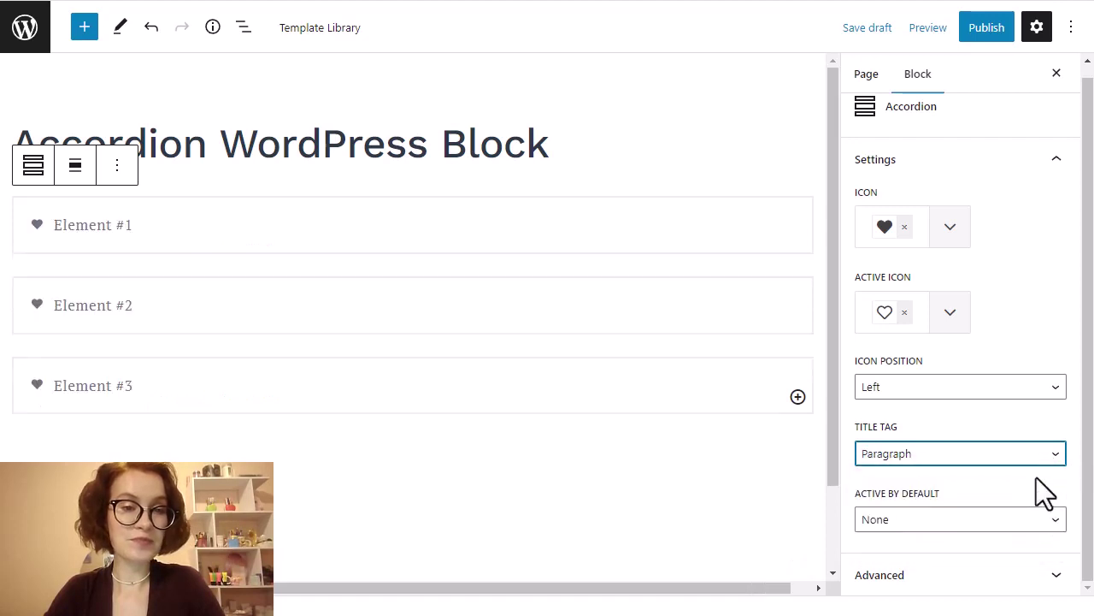
Leave no accordion item open by default.
click(1057, 519)
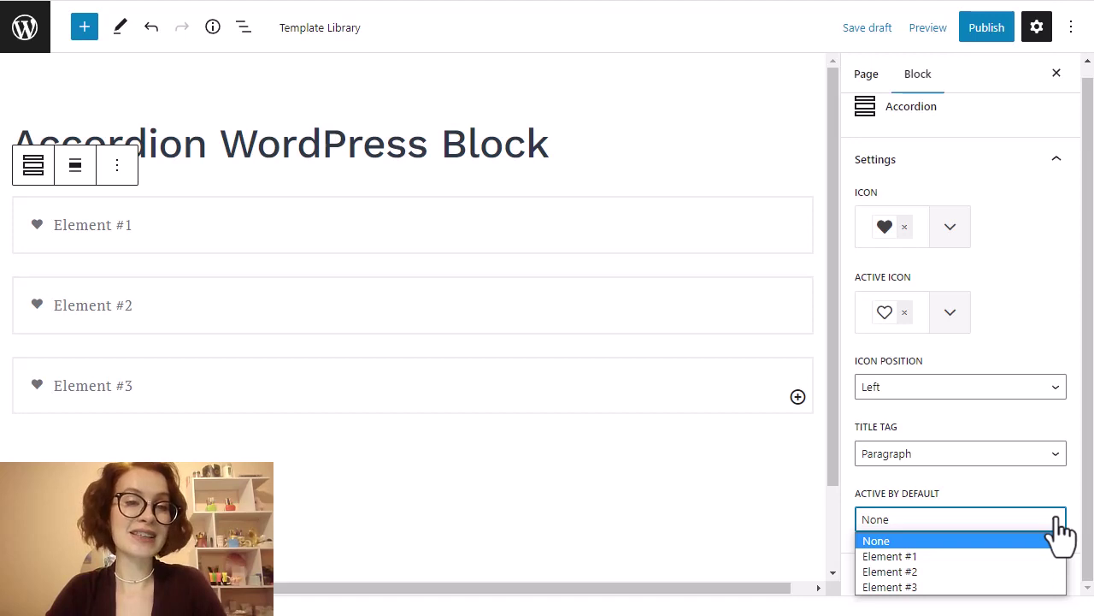
click(1058, 516)
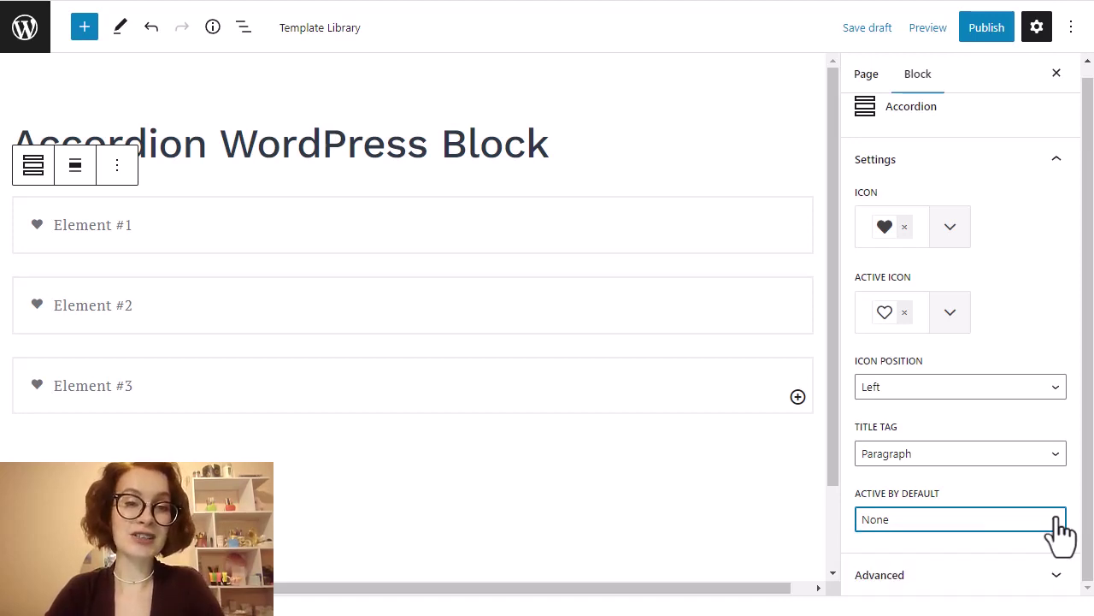
click(1074, 554)
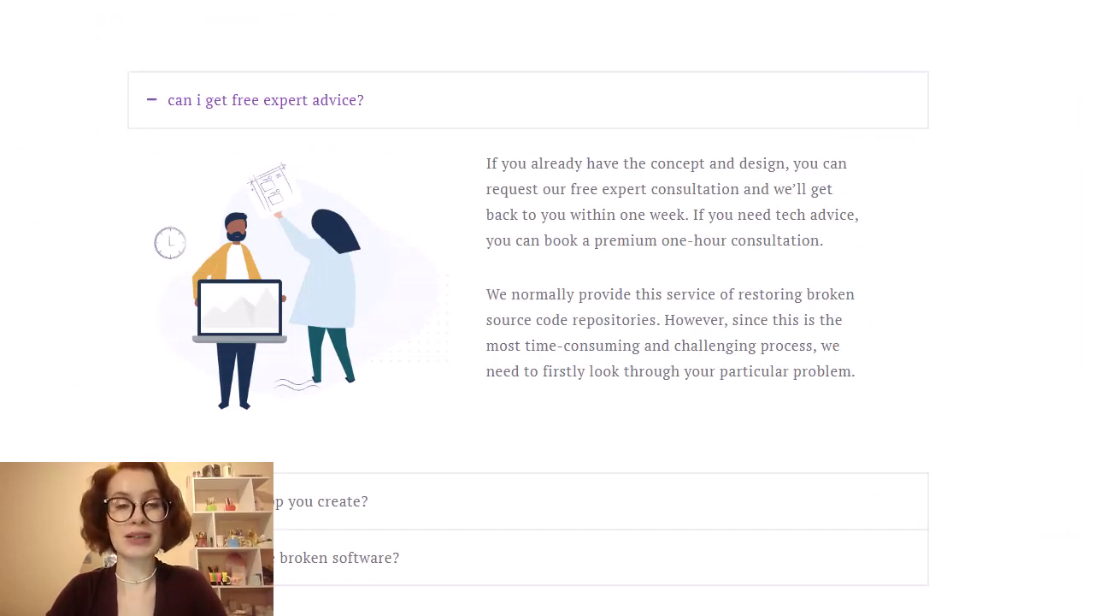
click(763, 513)
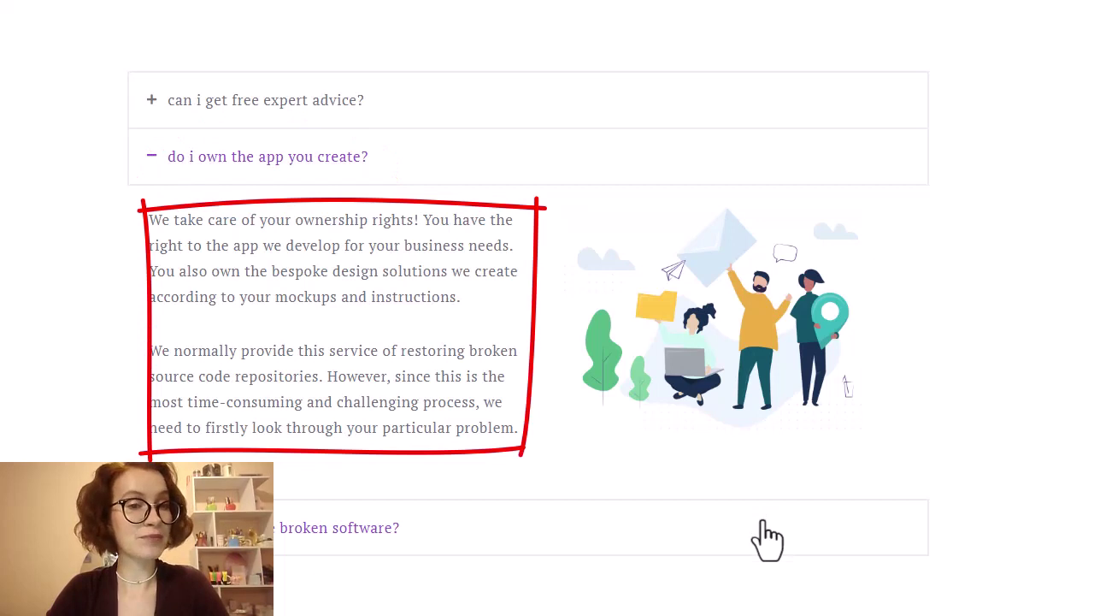
click(764, 523)
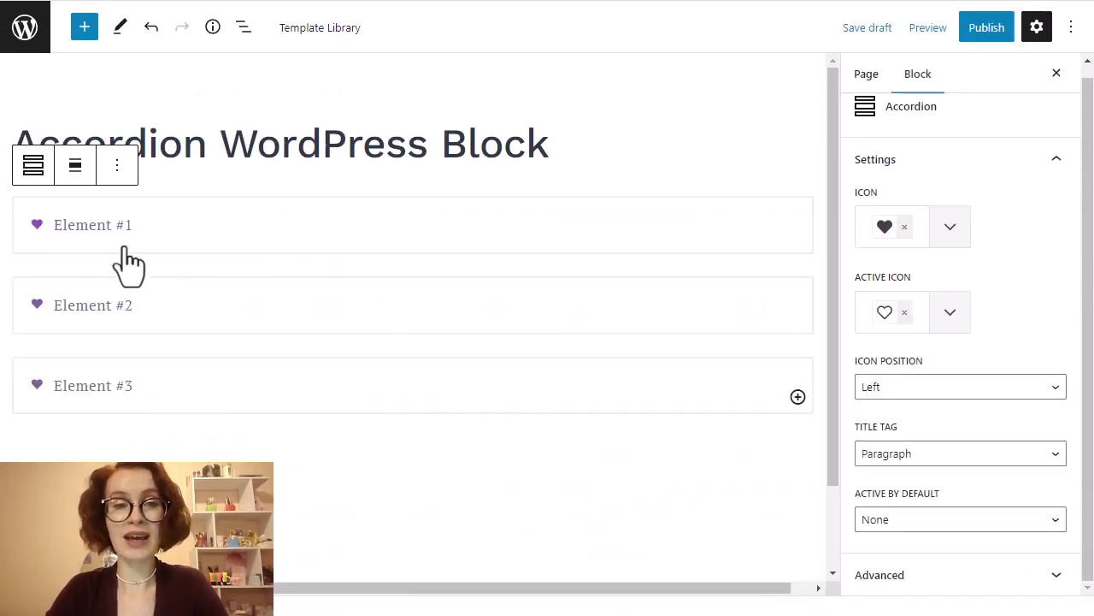
Retitle the first accordion item from Element #1 to 'Sed ut perspiciatis unde omnis'.
click(94, 229)
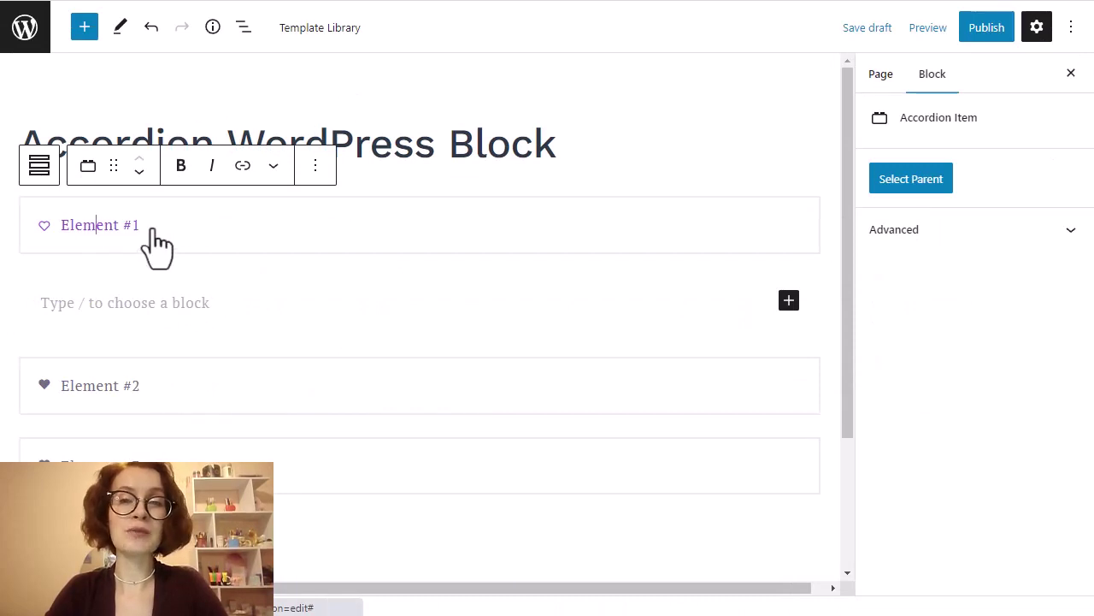
drag(132, 225, 59, 225)
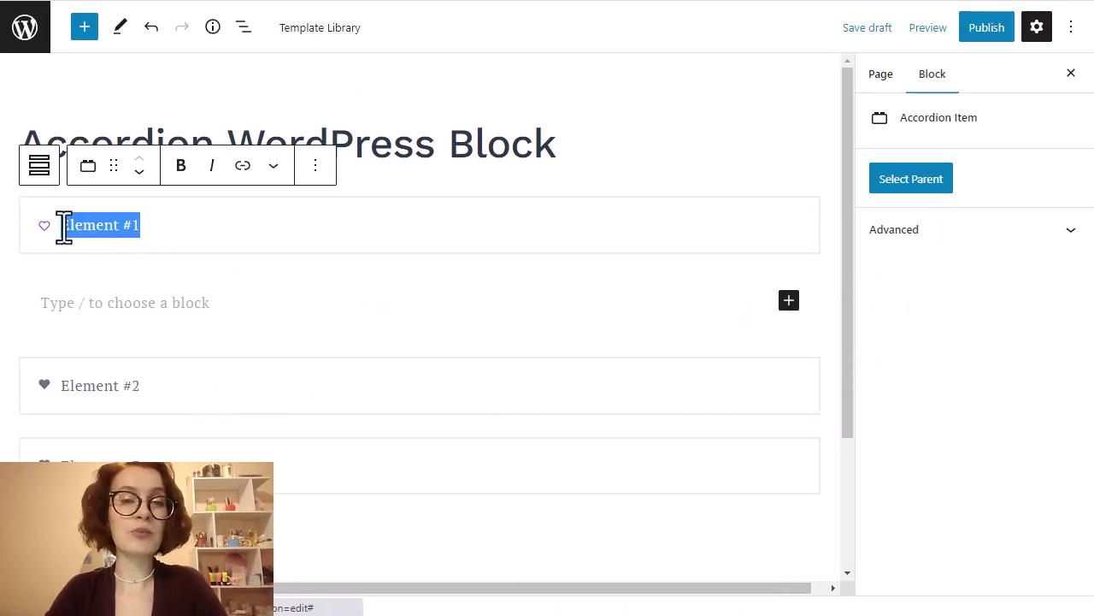
right_click(71, 227)
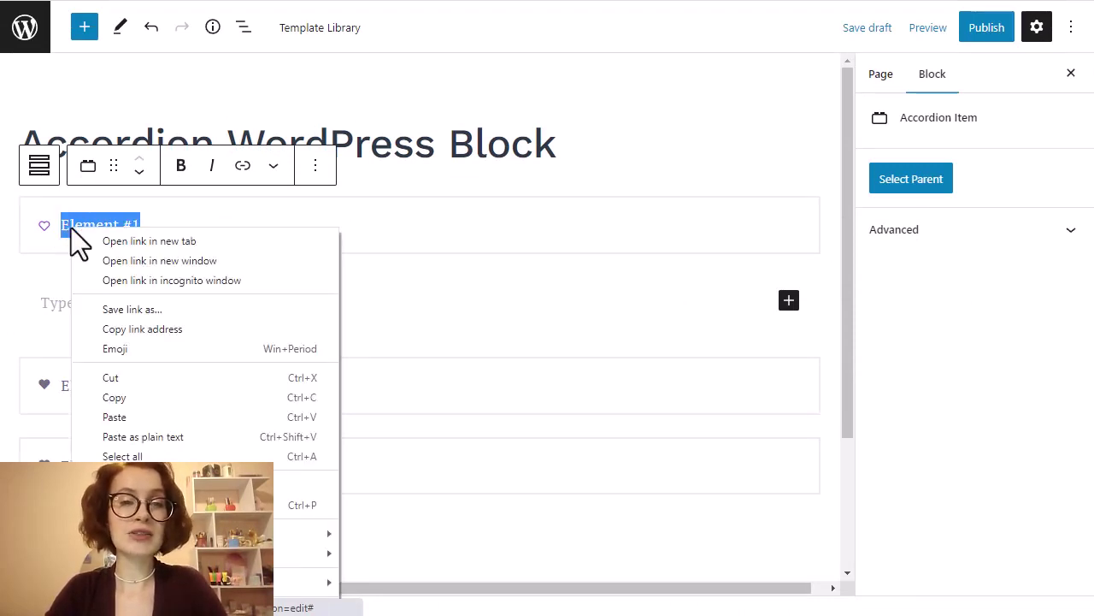
click(134, 411)
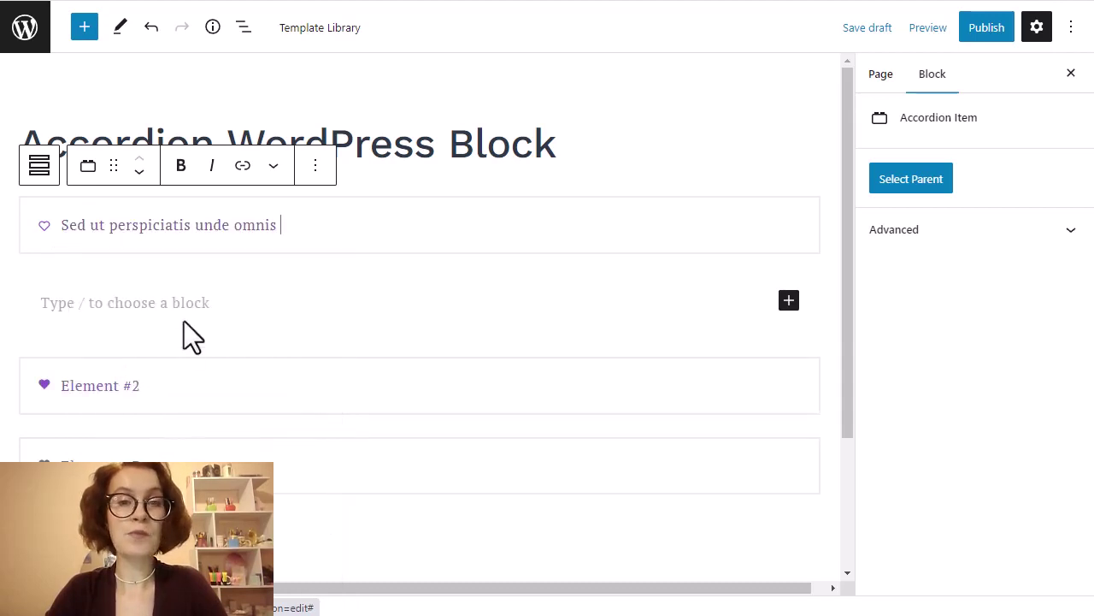
Insert the reusable block 'For toggle #1' inside the first accordion item.
click(788, 300)
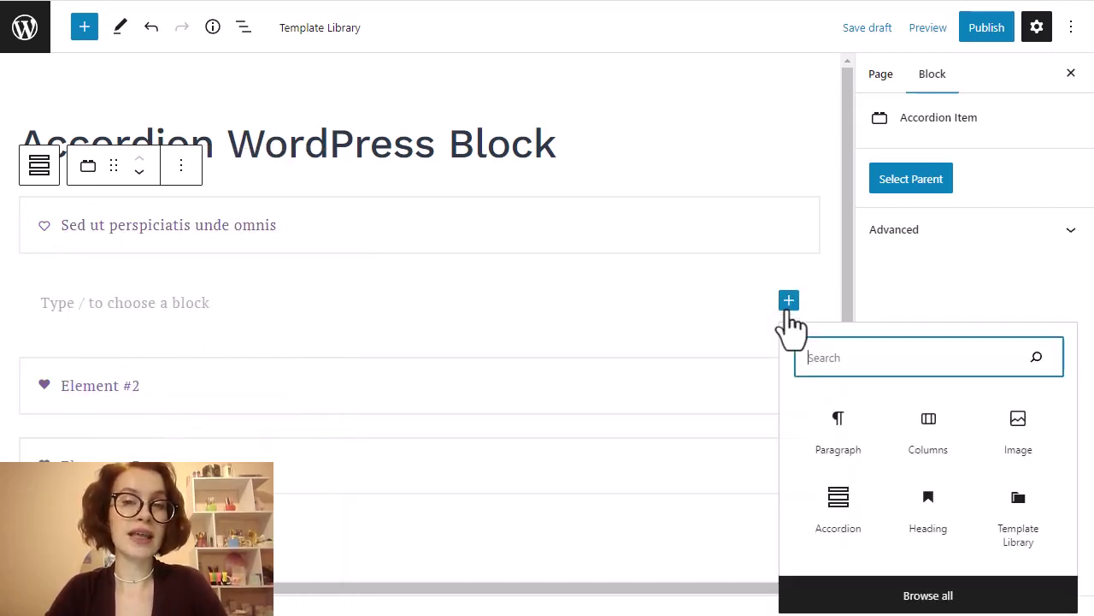
click(968, 602)
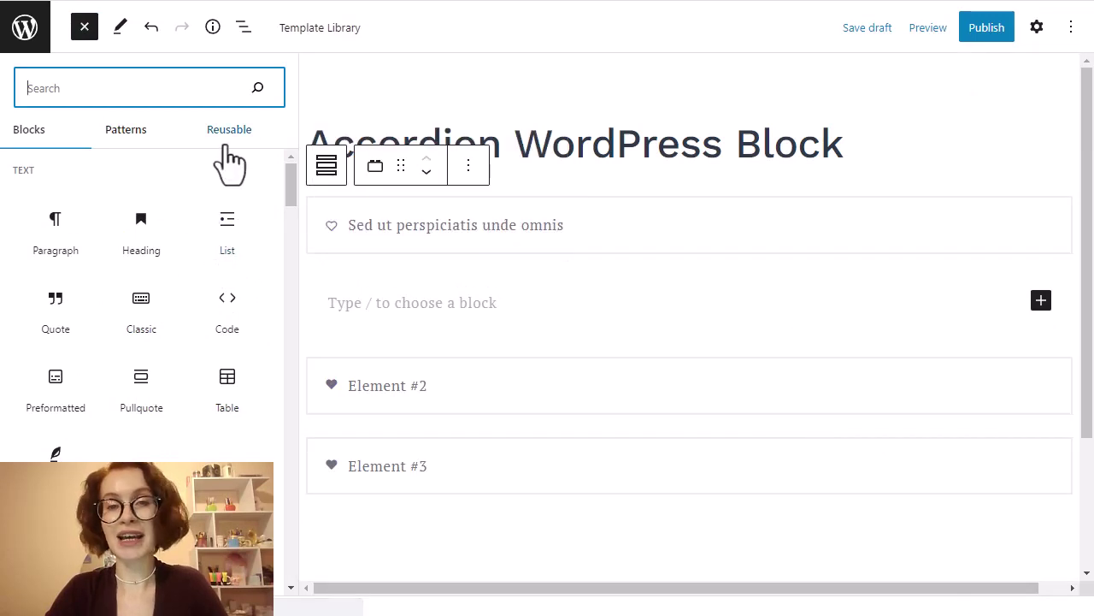
click(226, 139)
click(56, 256)
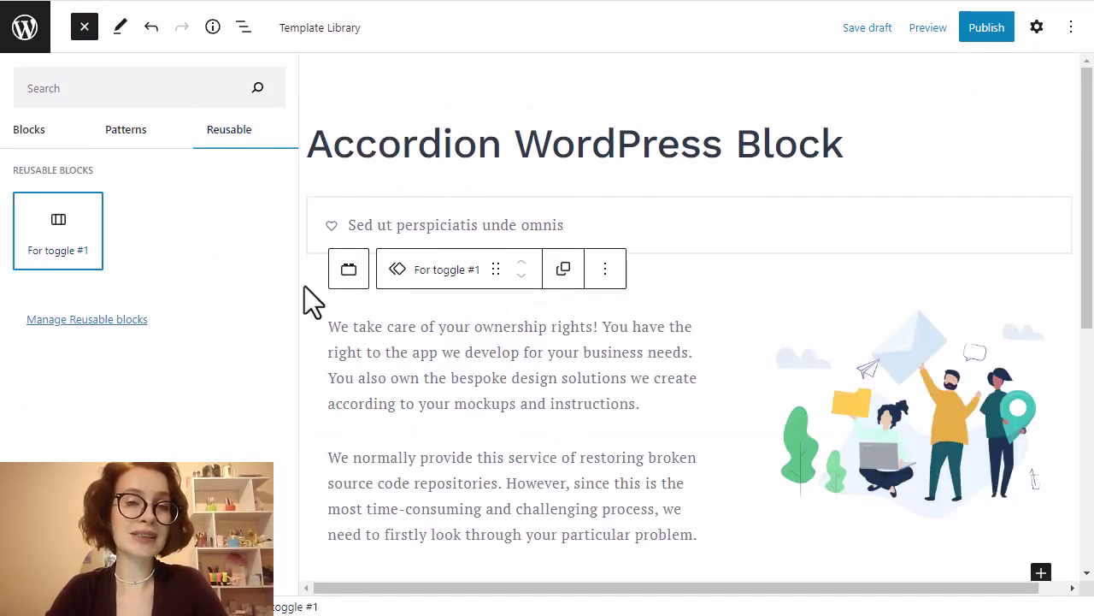
scroll(824, 481, down, 1)
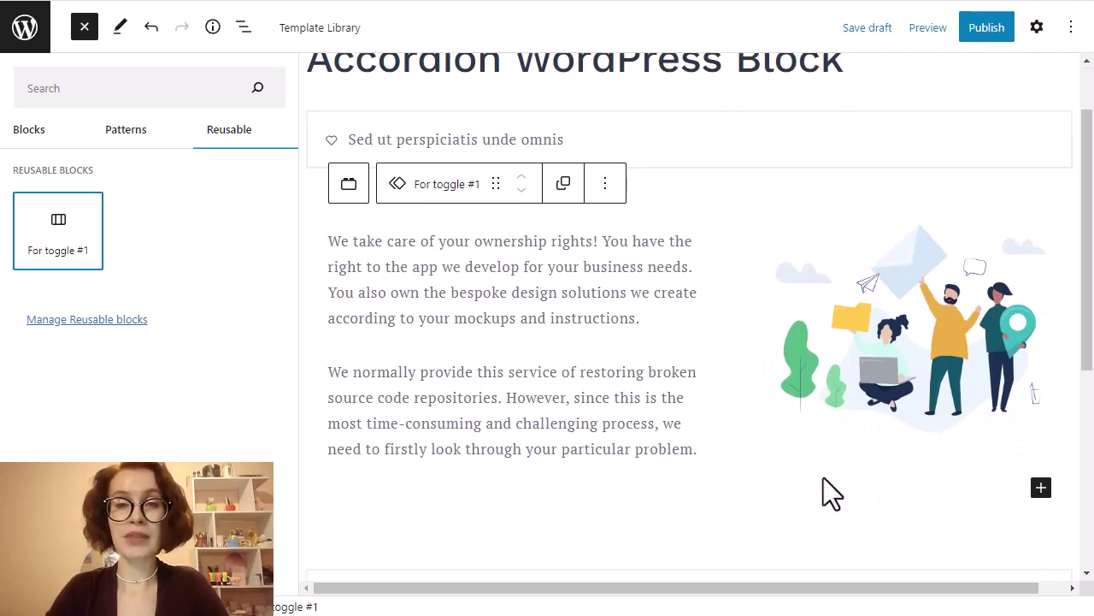
scroll(822, 477, up, 1)
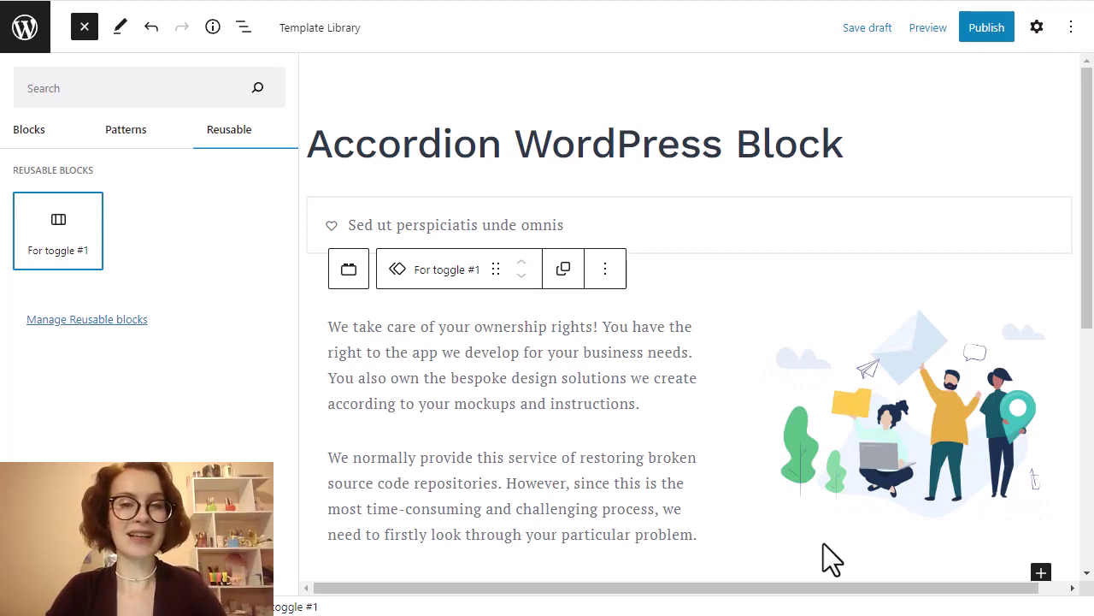
scroll(823, 543, down, 5)
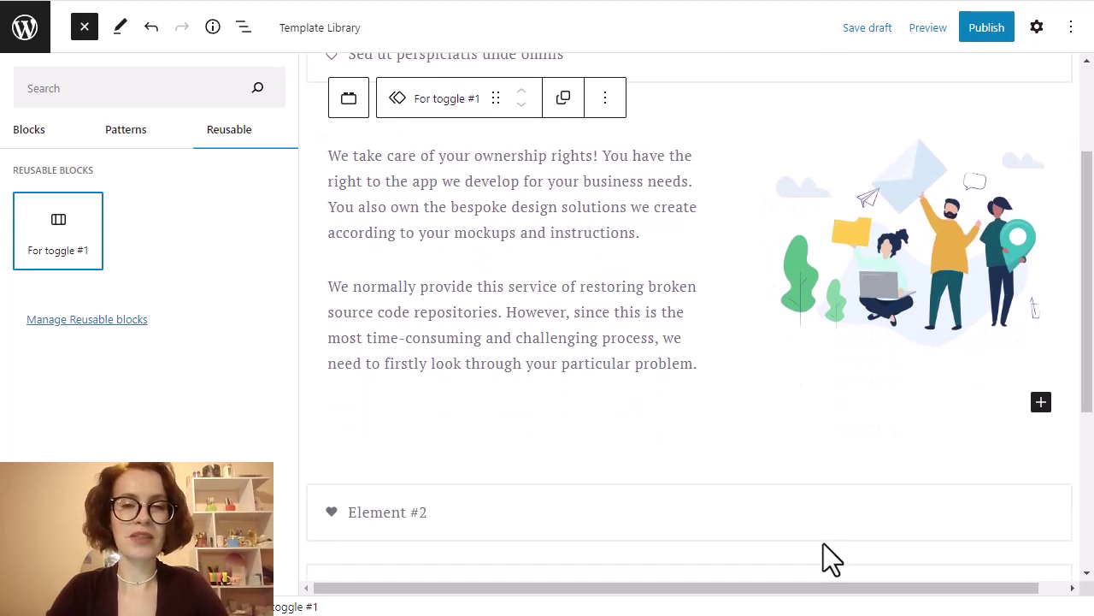
scroll(824, 543, down, 3)
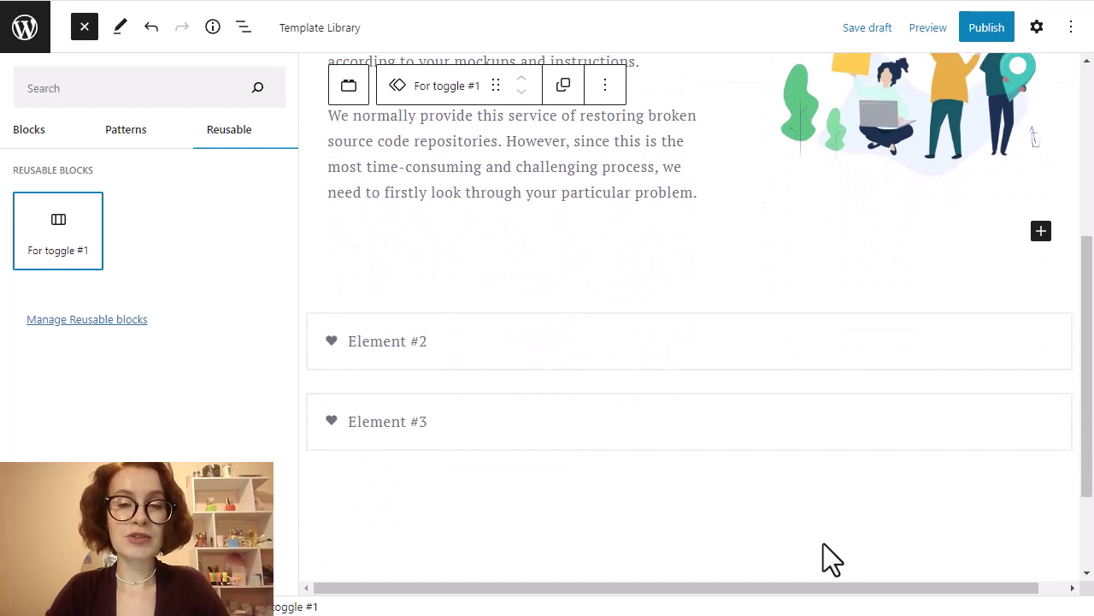
scroll(823, 543, down, 1)
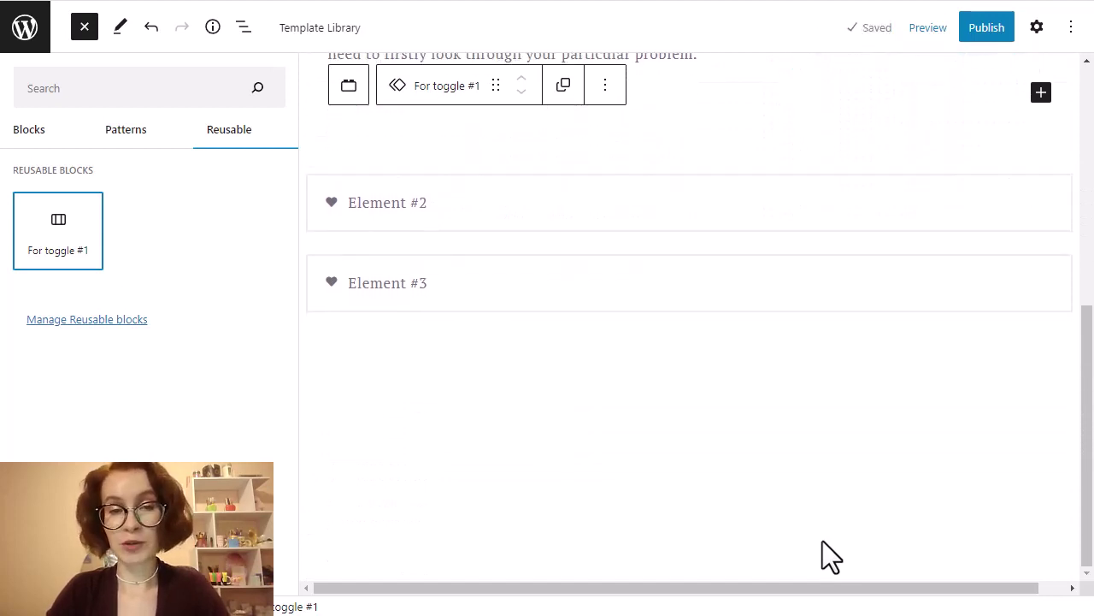
Replace the Element #2 heading with the pasted sample-text title.
click(823, 540)
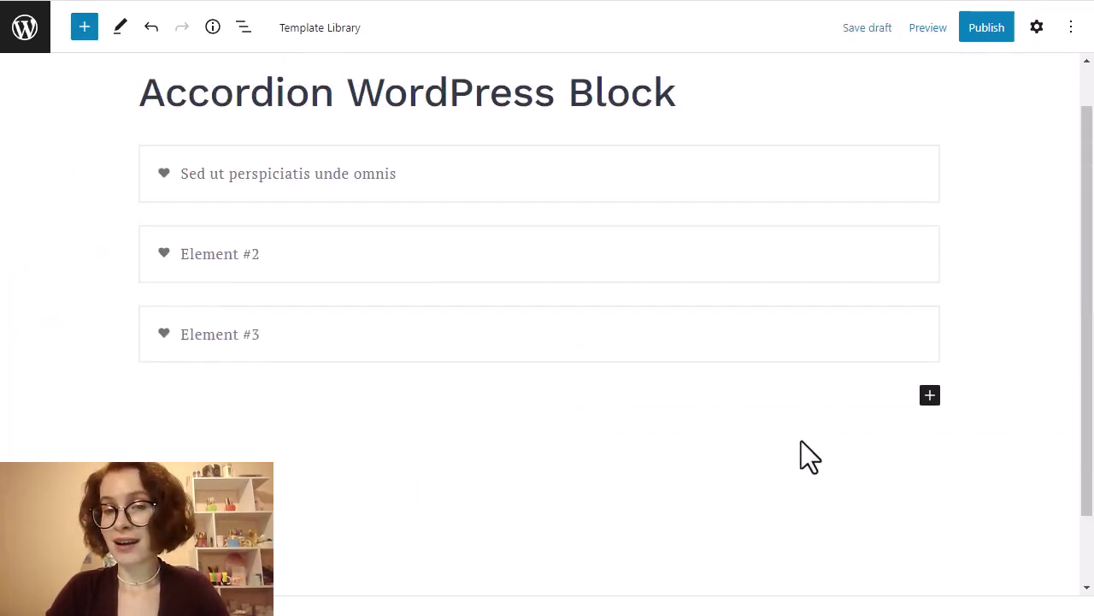
click(239, 275)
drag(261, 254, 183, 254)
right_click(183, 254)
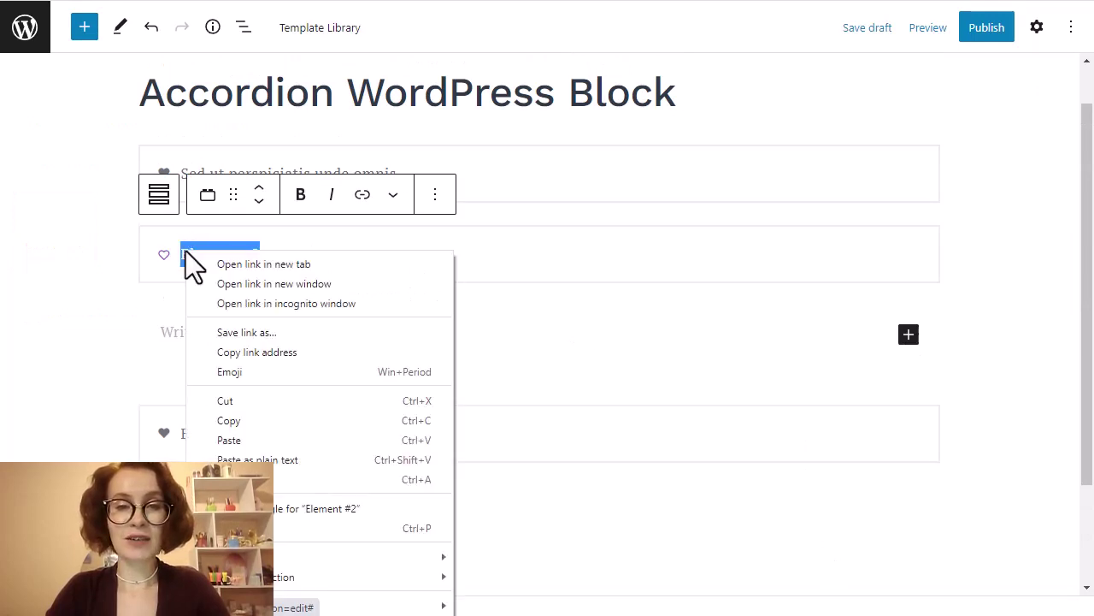
click(254, 443)
Insert a Video Popup block in the second item using the YouTube channel link.
click(909, 336)
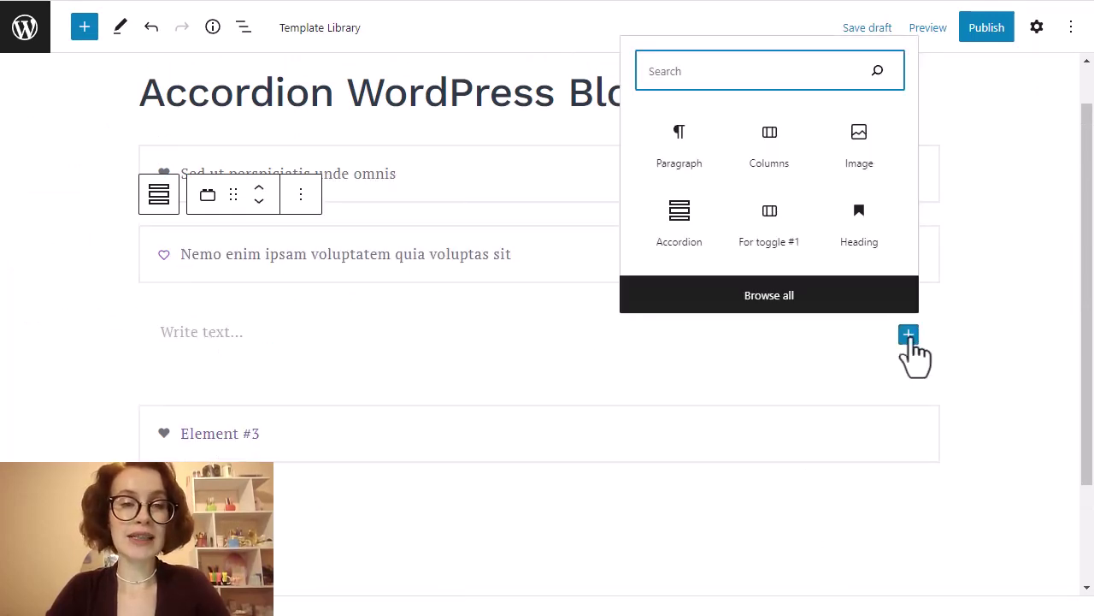
text(po)
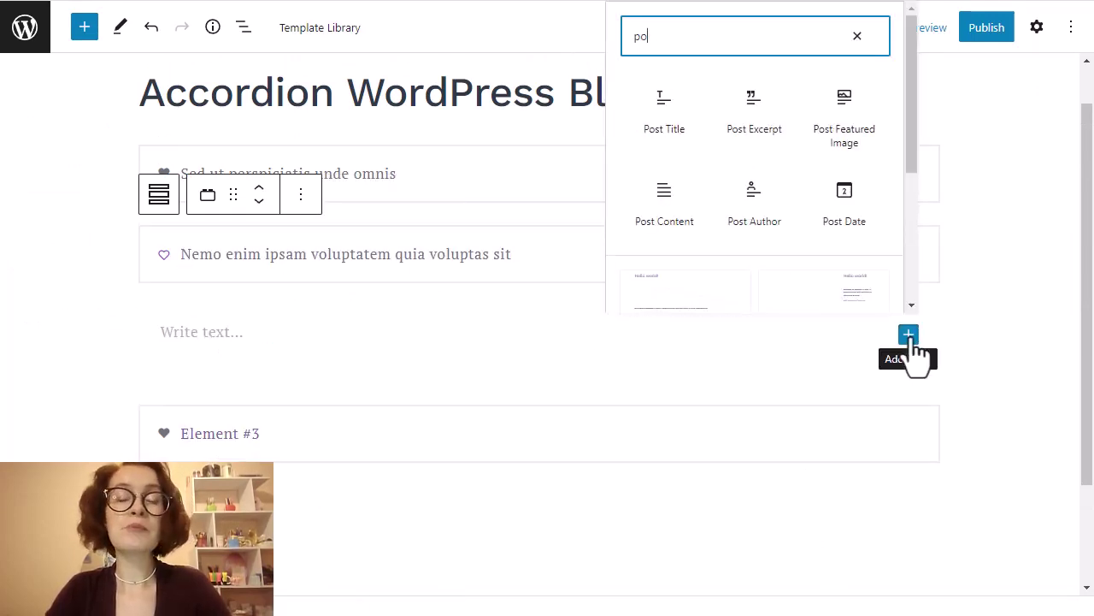
text(p)
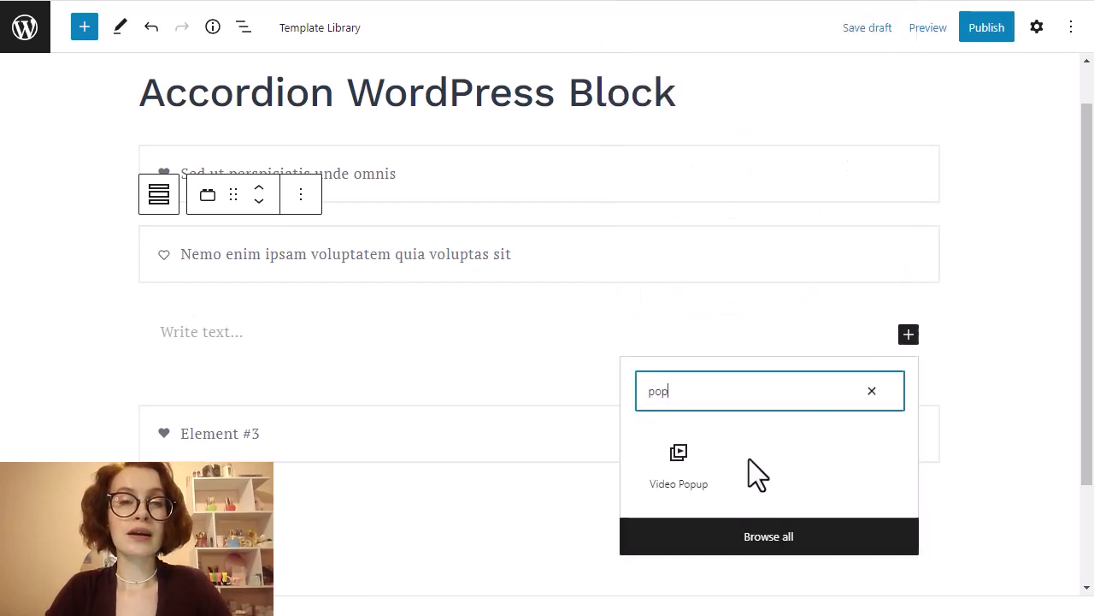
click(680, 474)
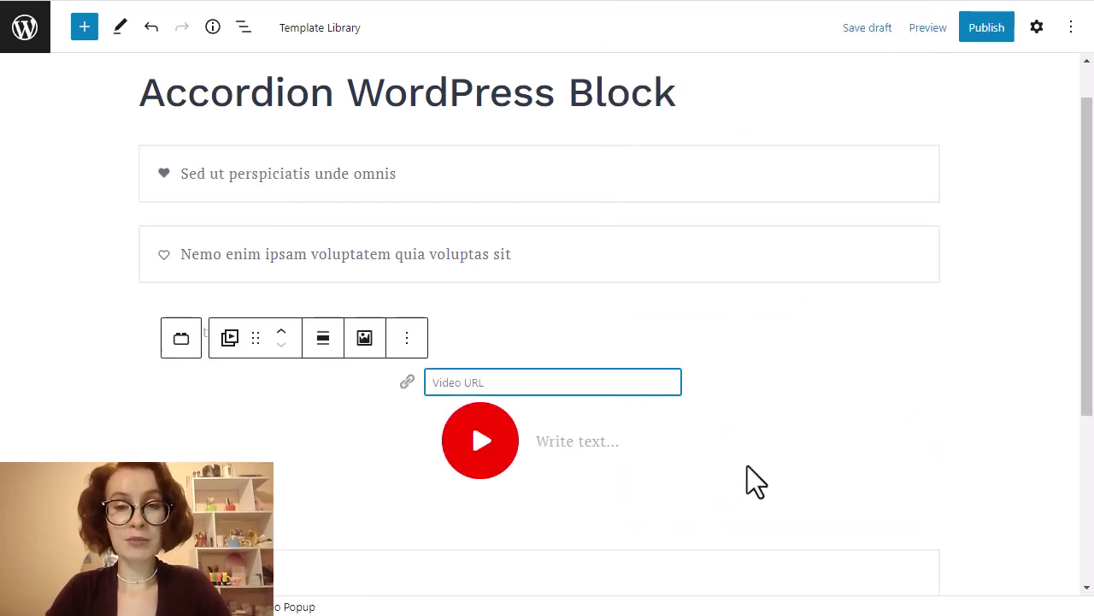
right_click(518, 382)
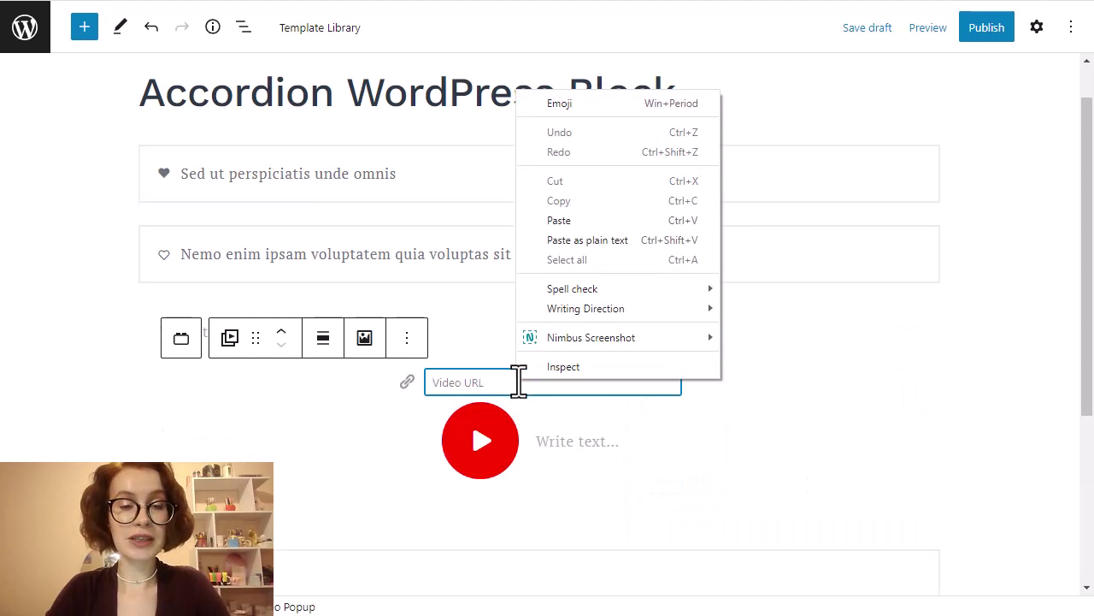
click(573, 224)
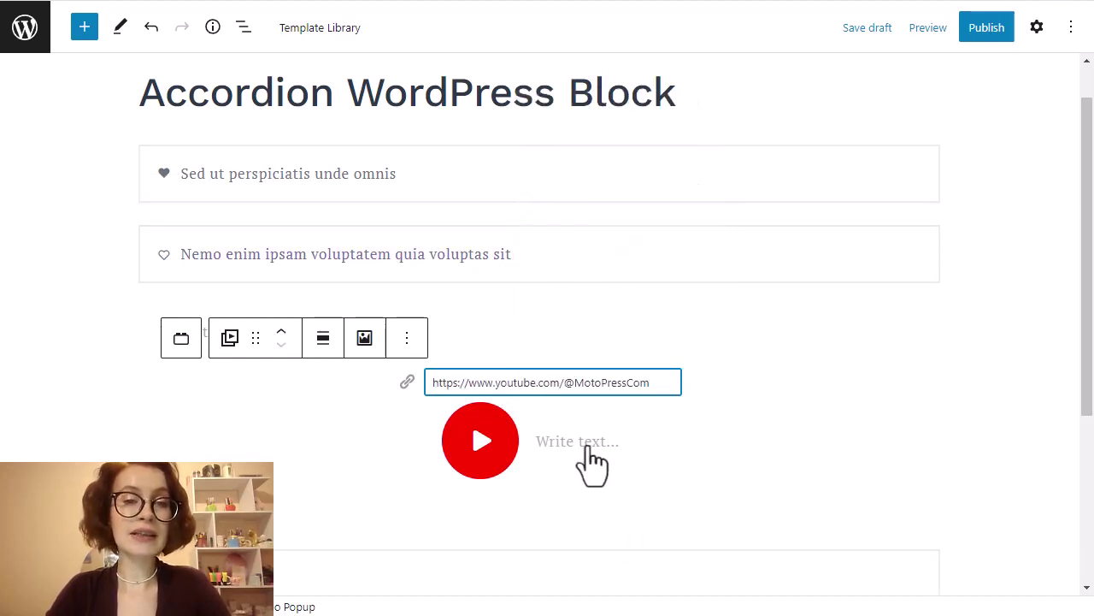
Title the popup 'Watch my videos' and use the yellow-shirt photo as its image.
click(554, 440)
text(Watch my videos)
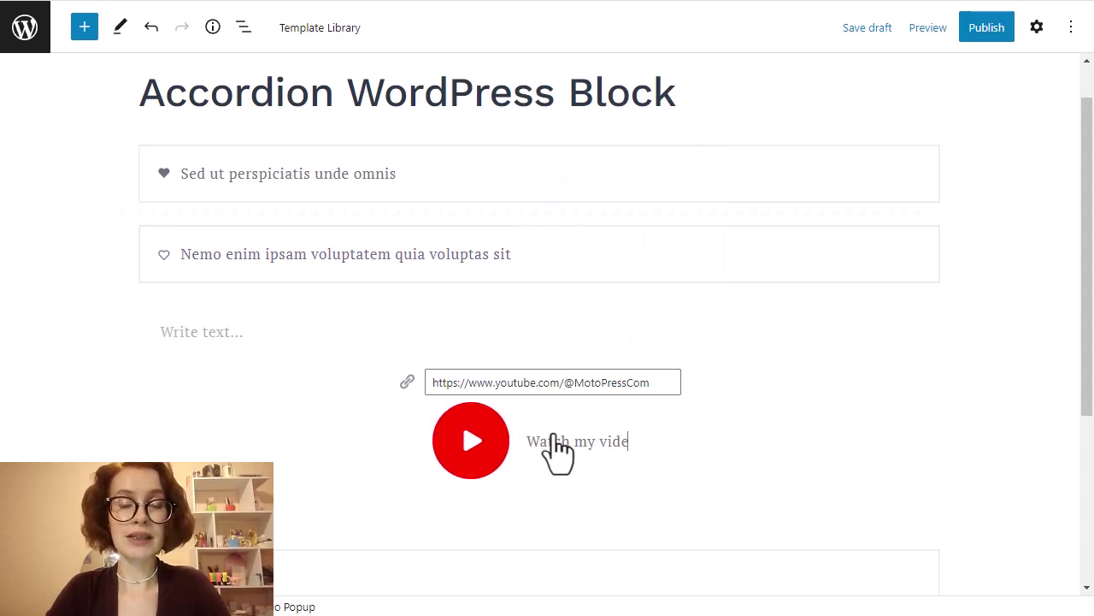
click(1037, 27)
click(904, 357)
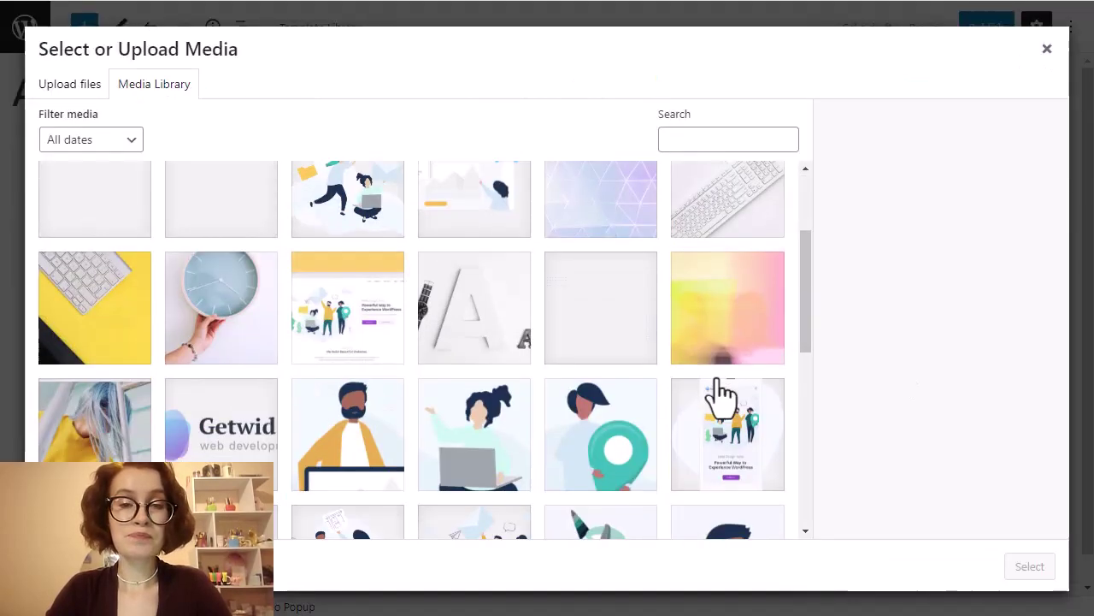
scroll(715, 396, down, 2)
click(93, 342)
click(1031, 576)
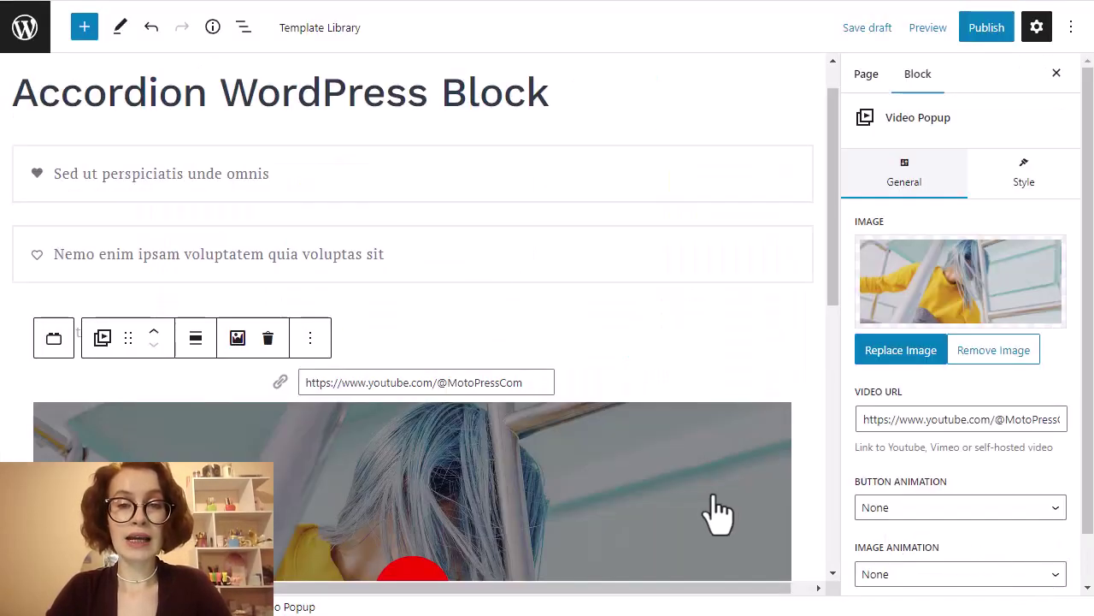
Set the Video Popup's button animation to Pulse.
scroll(718, 513, down, 2)
scroll(716, 511, down, 1)
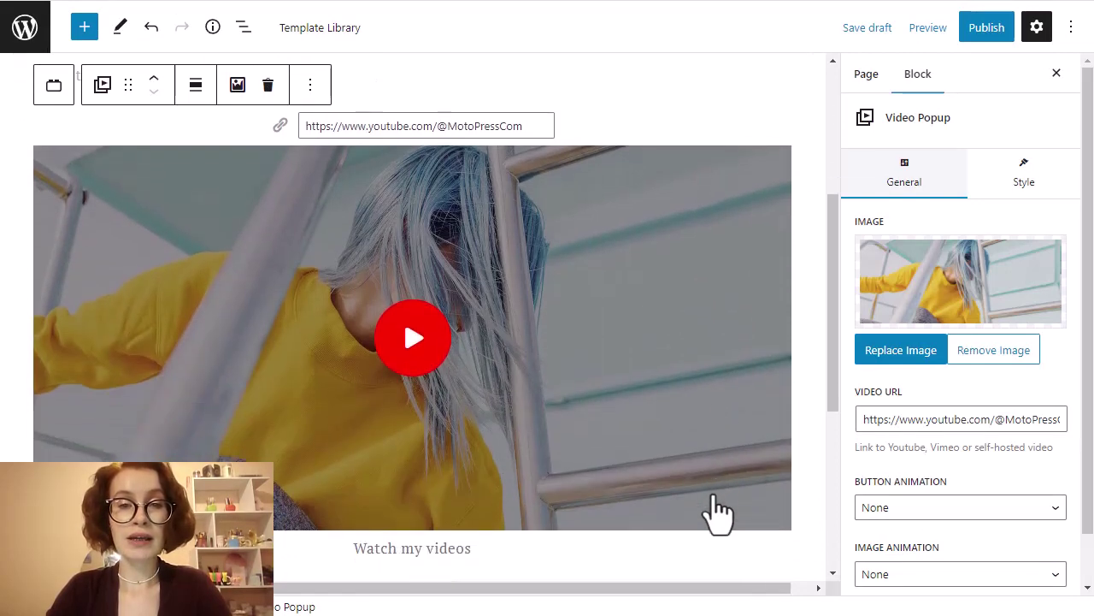
scroll(1060, 478, down, 1)
click(1057, 455)
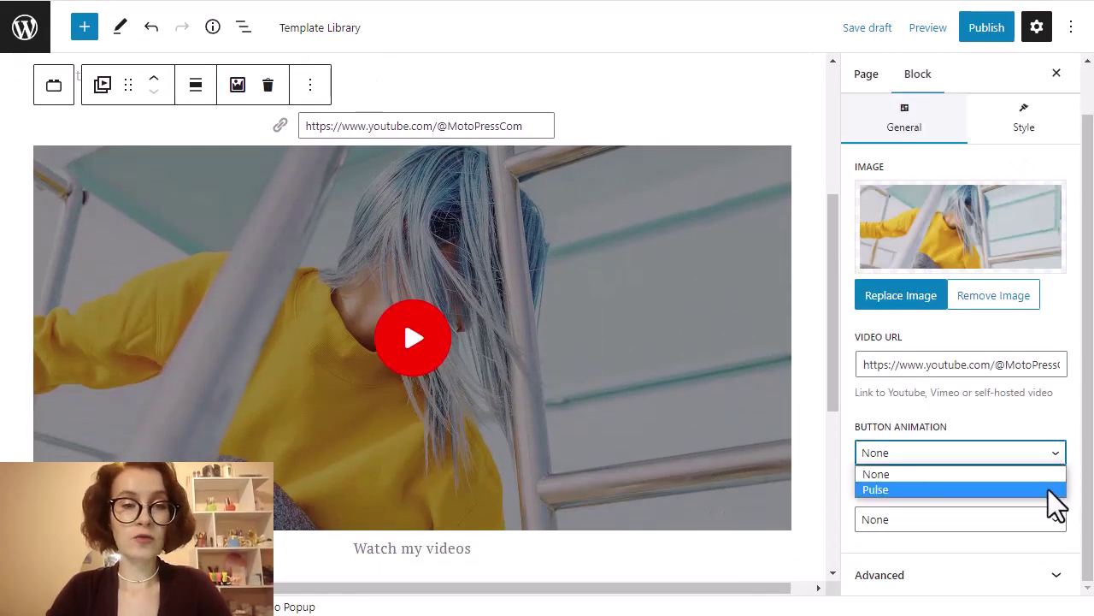
click(1051, 489)
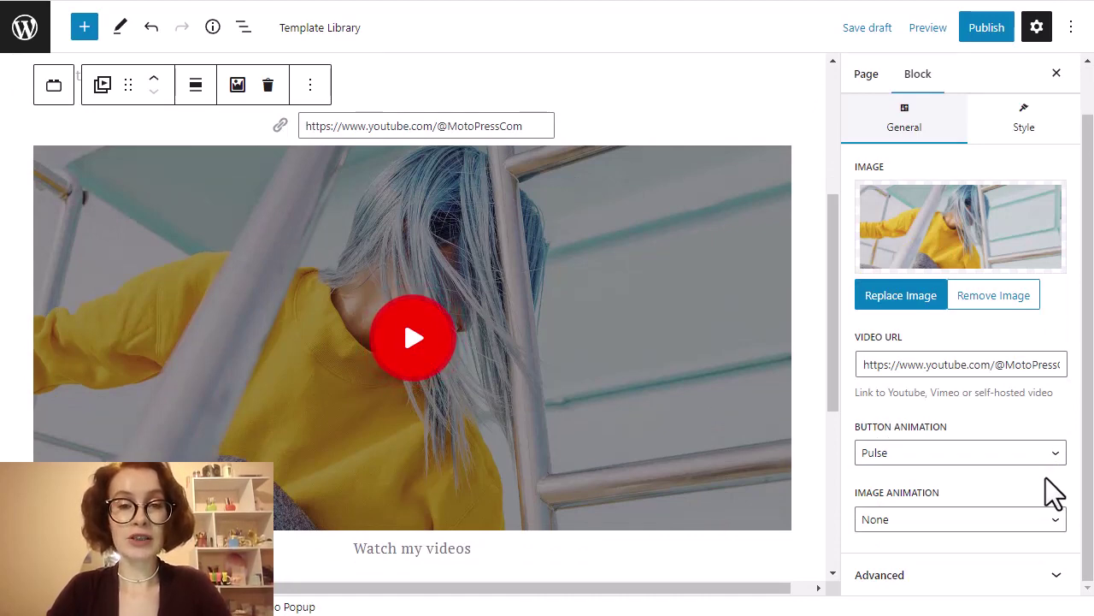
click(1056, 75)
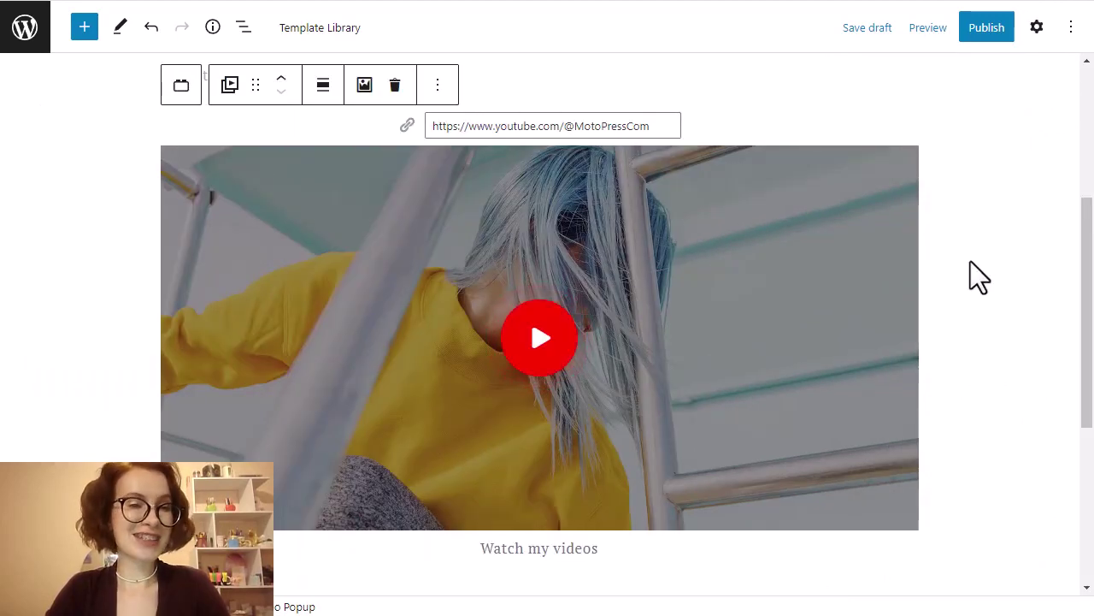
scroll(1013, 464, down, 3)
scroll(1013, 463, down, 1)
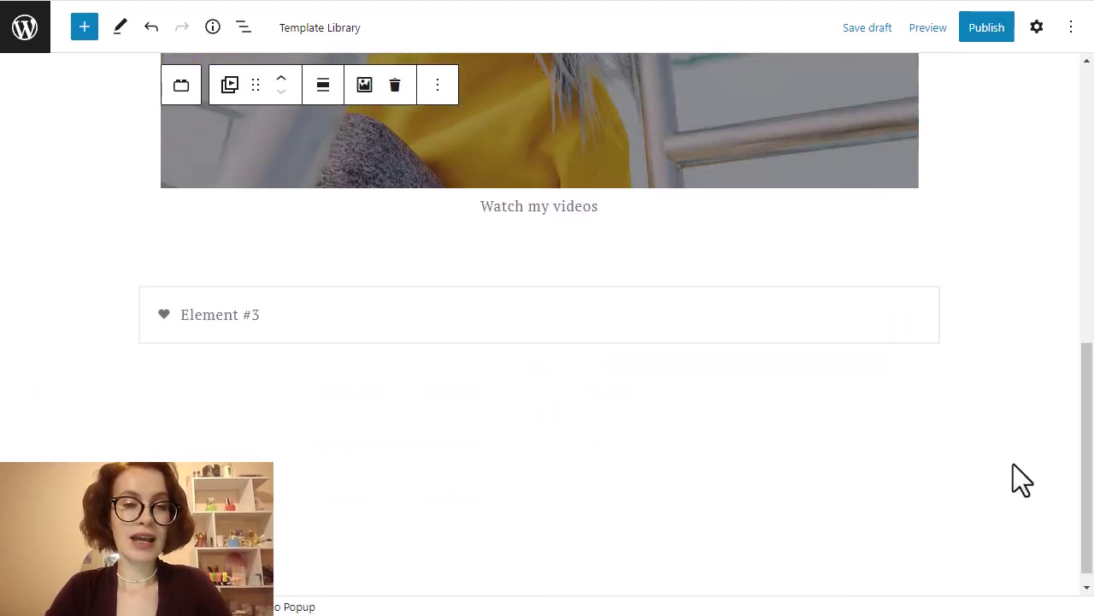
click(214, 299)
triple_click(201, 295)
right_click(192, 293)
click(239, 78)
click(908, 379)
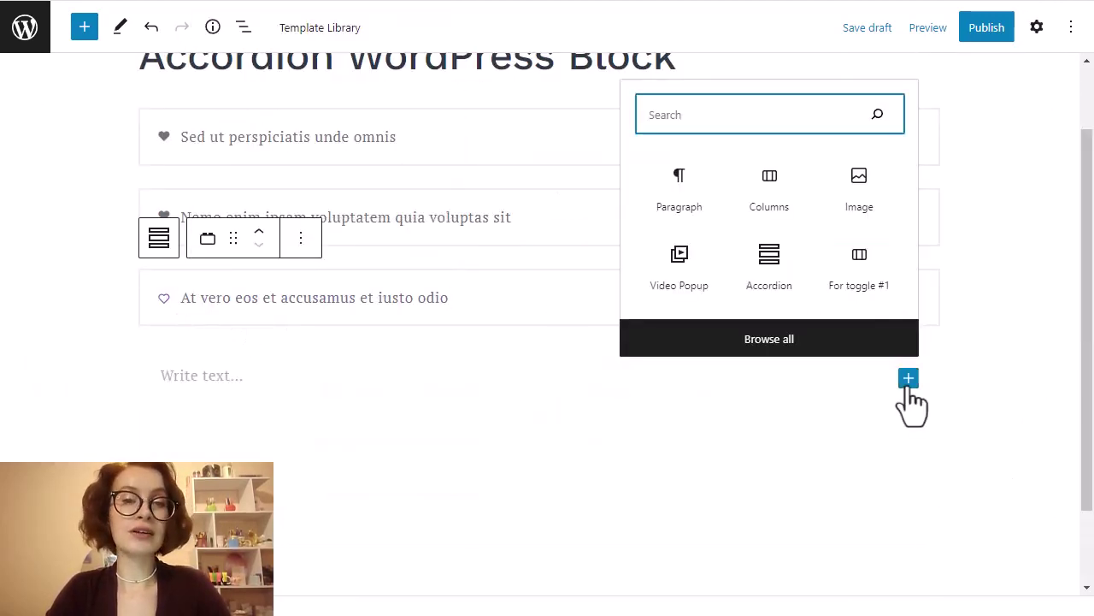
click(785, 347)
click(120, 140)
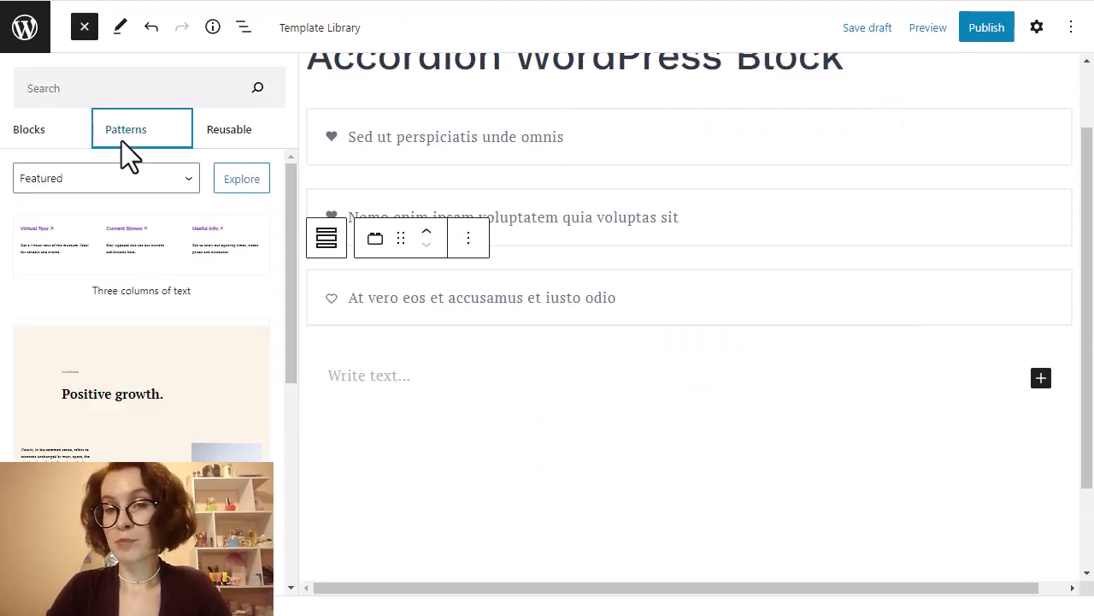
click(165, 265)
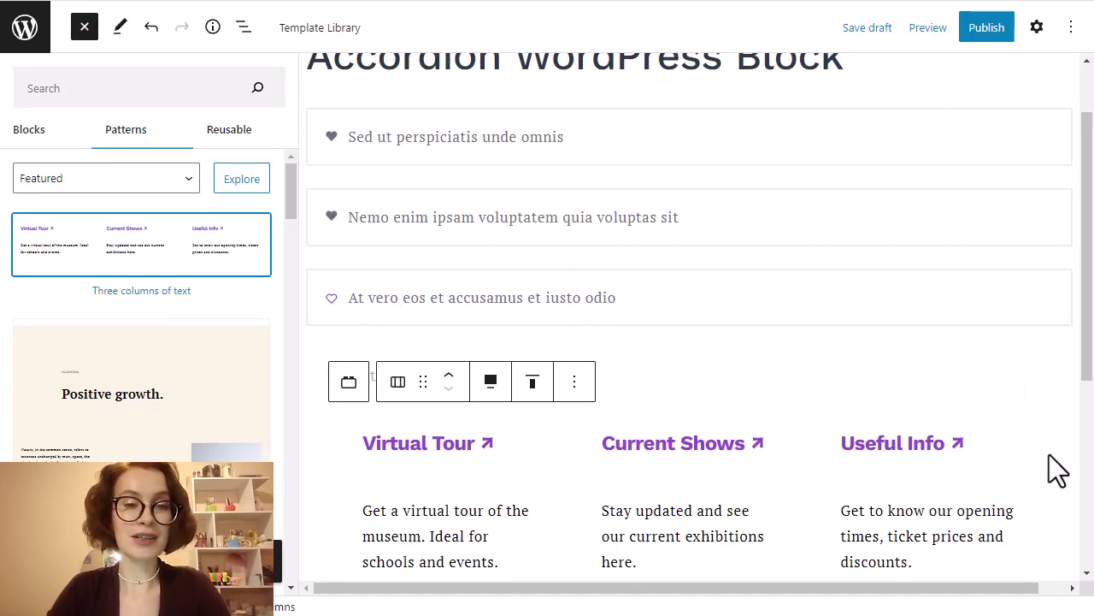
click(1060, 484)
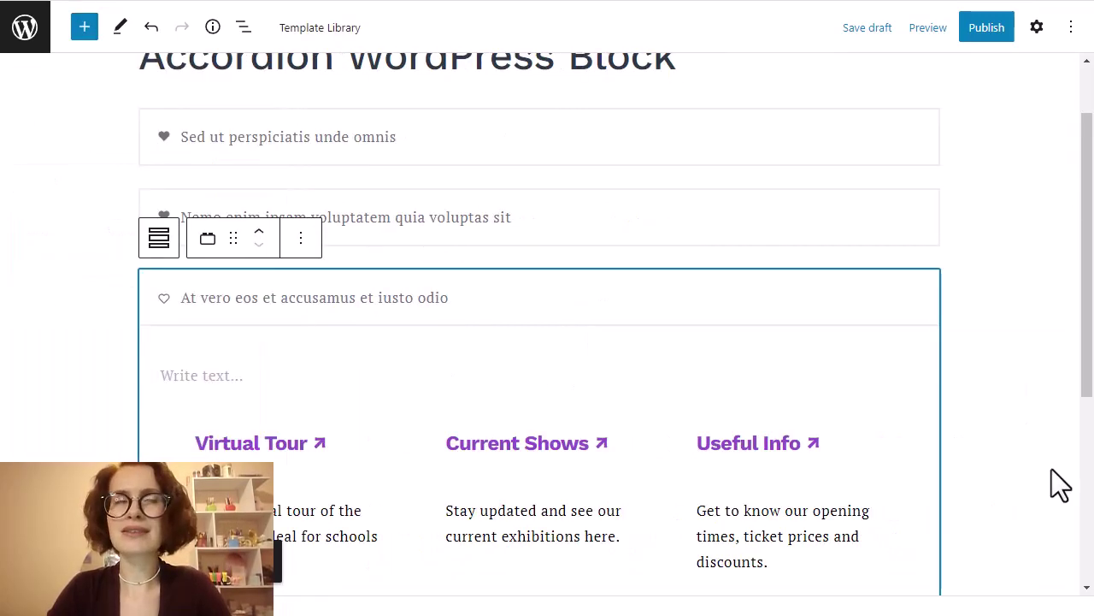
click(243, 29)
click(35, 207)
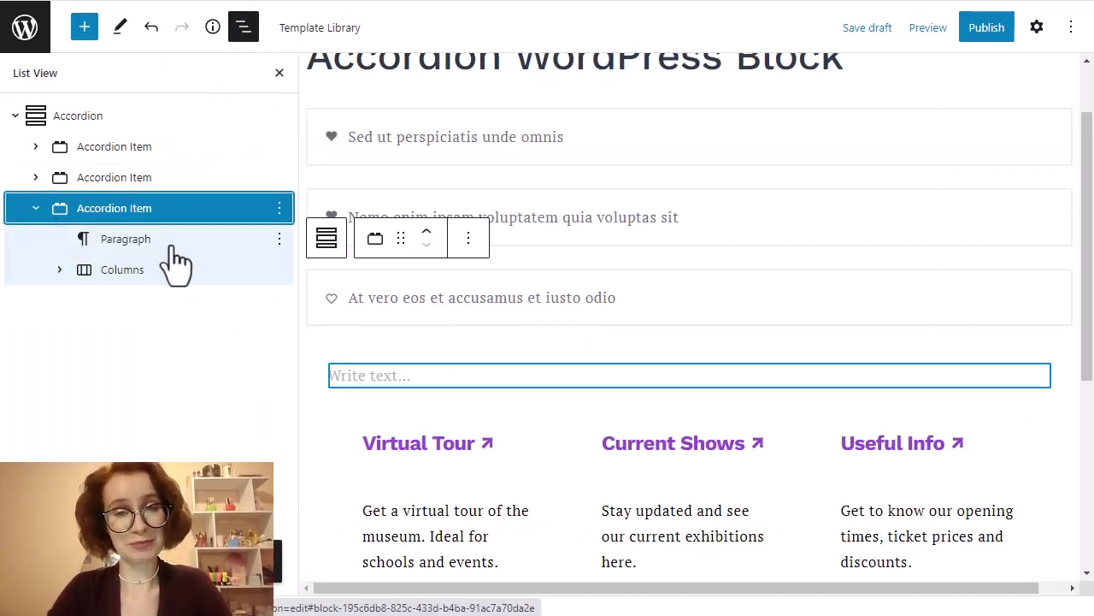
click(280, 240)
click(379, 560)
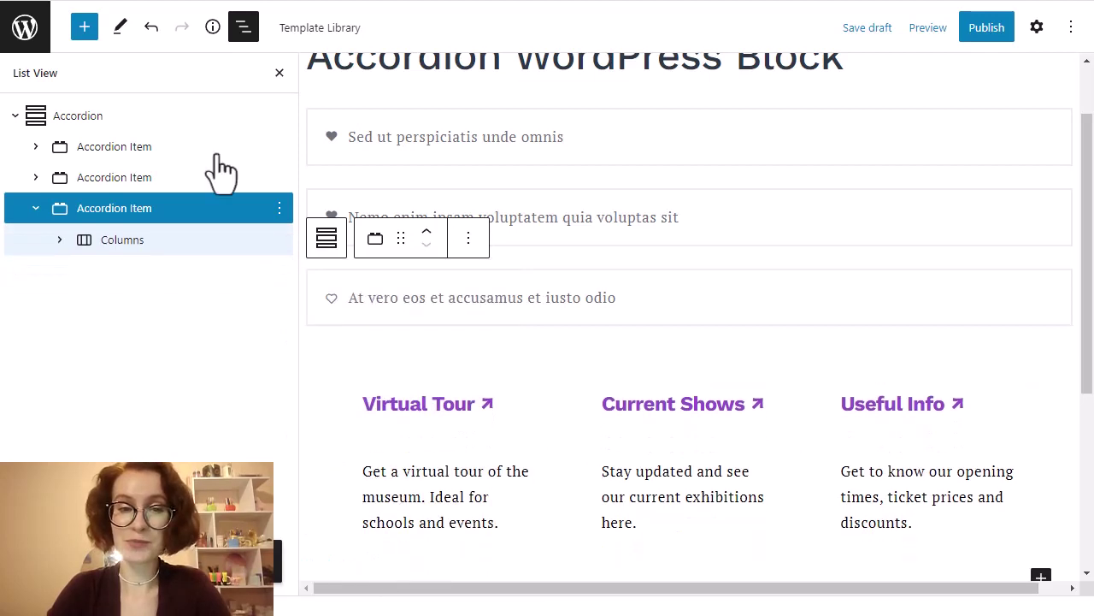
click(280, 73)
key(shift+alt+z)
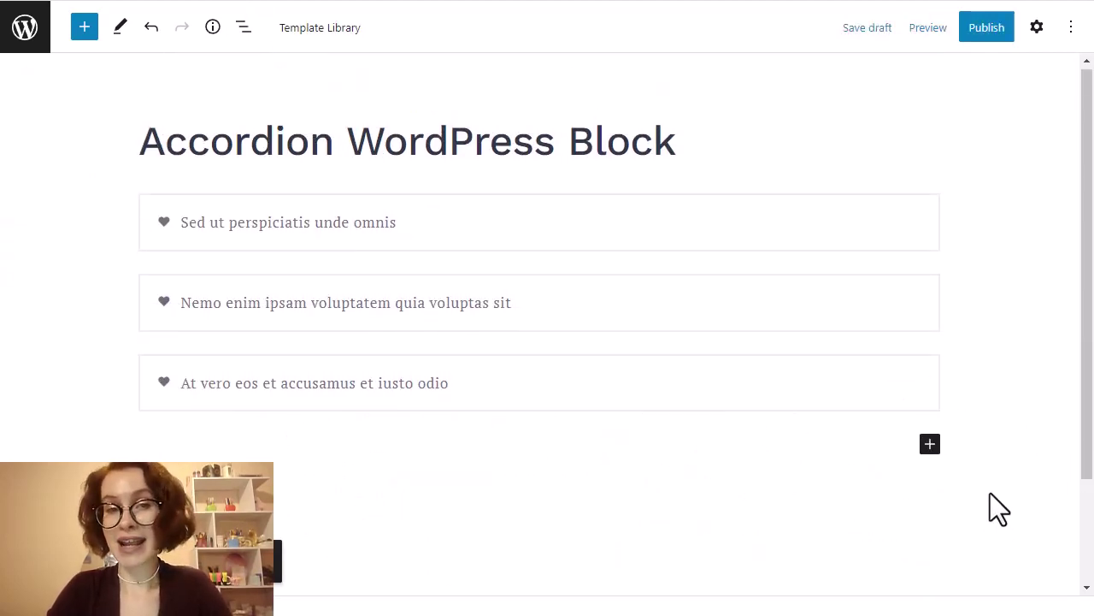
Save the page as a draft and preview it in a new tab.
click(855, 39)
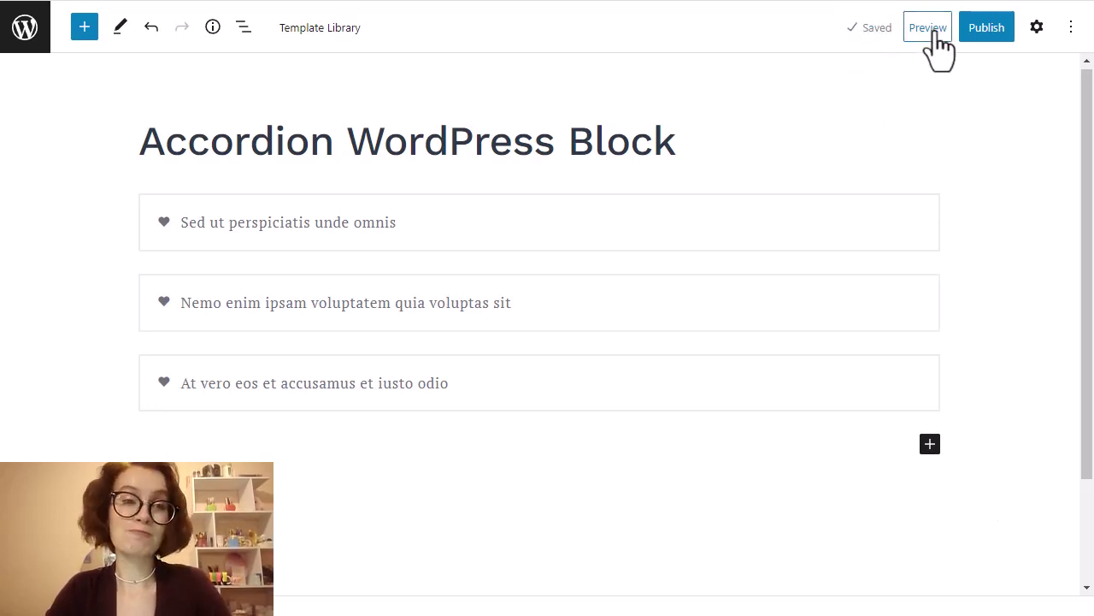
click(929, 32)
click(853, 179)
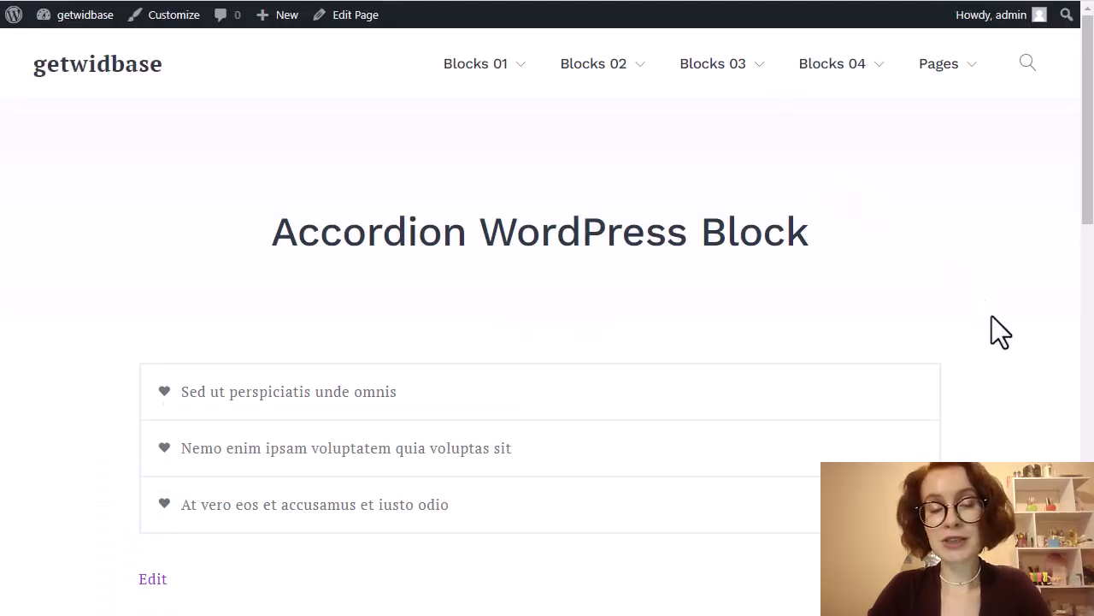
Expand the first, second and third accordion items to show their text-and-image, video and column content.
click(188, 402)
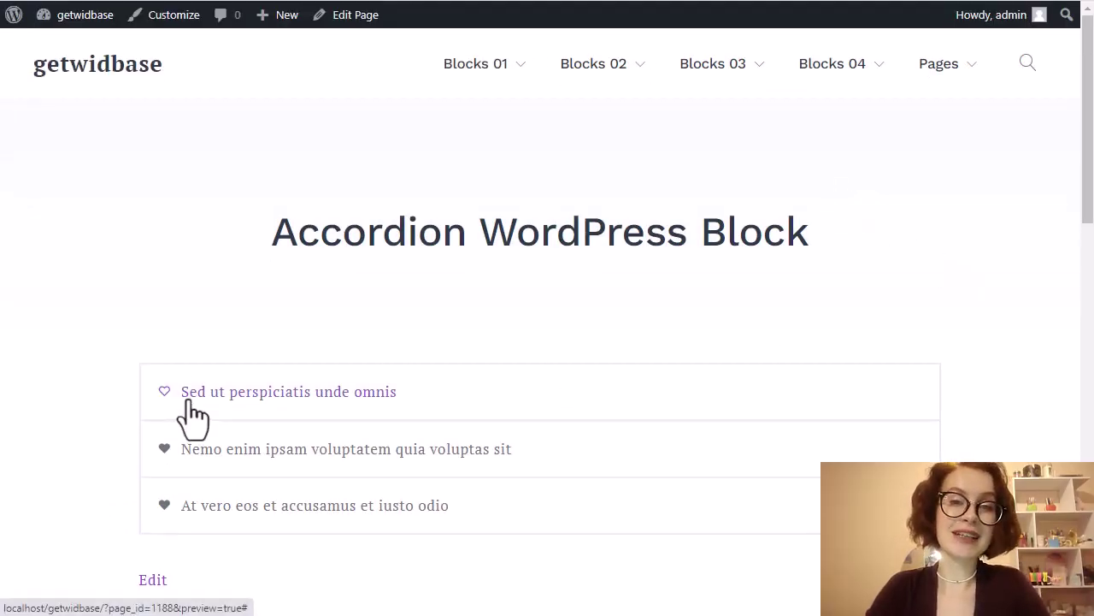
scroll(256, 420, down, 1)
scroll(901, 449, down, 1)
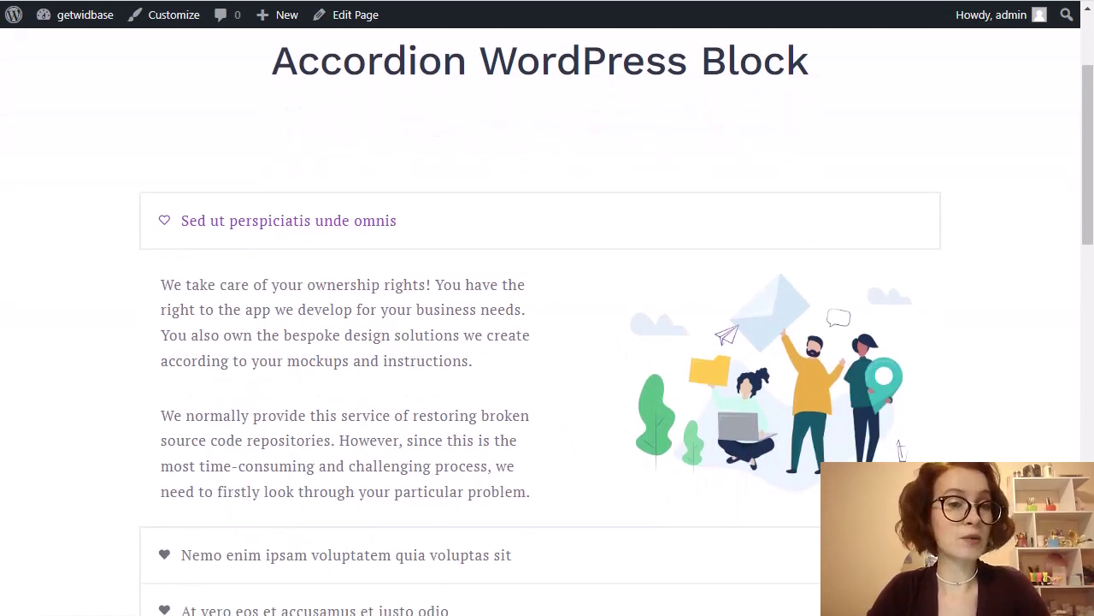
scroll(732, 482, down, 1)
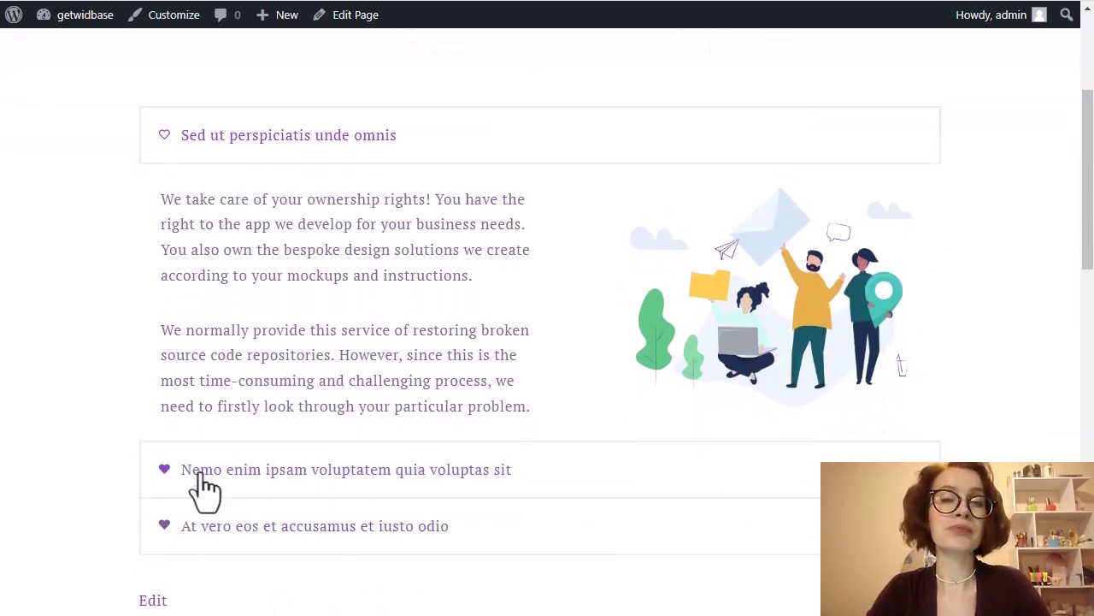
click(172, 470)
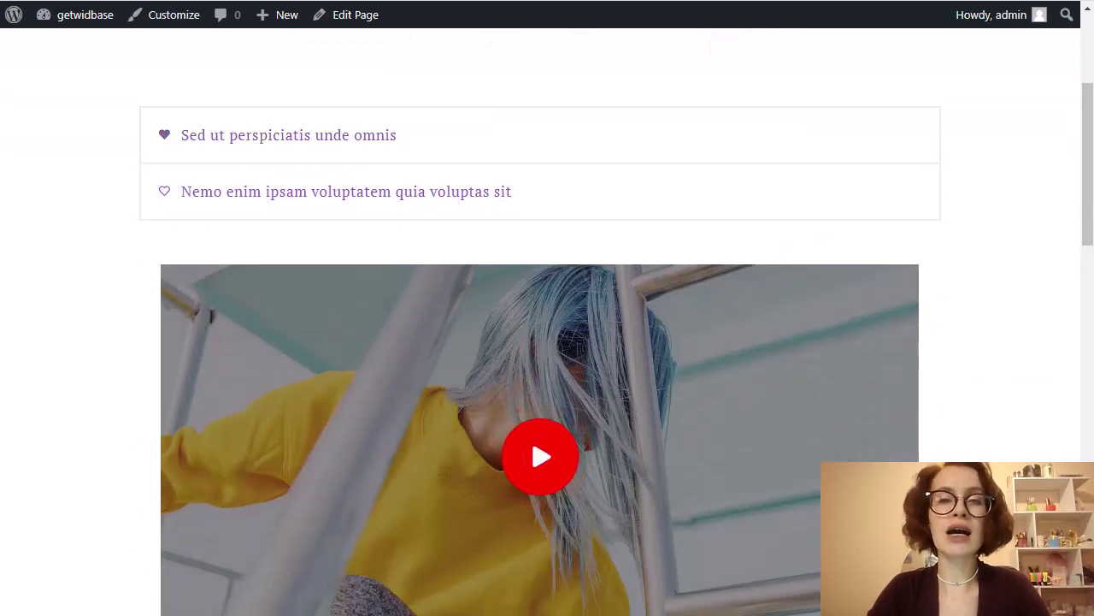
scroll(540, 367, down, 1)
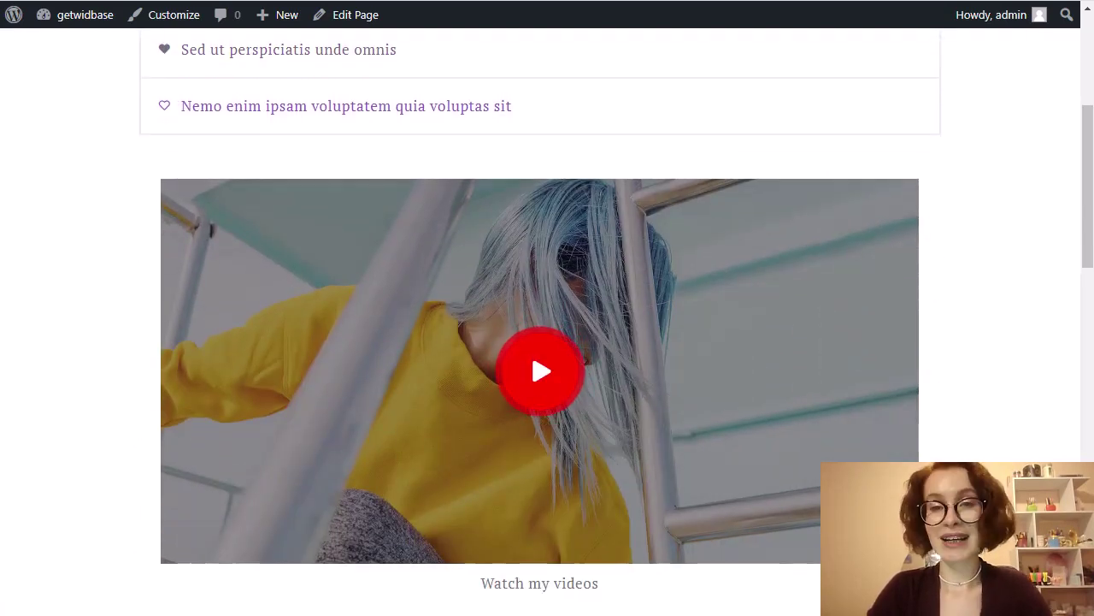
scroll(540, 368, down, 1)
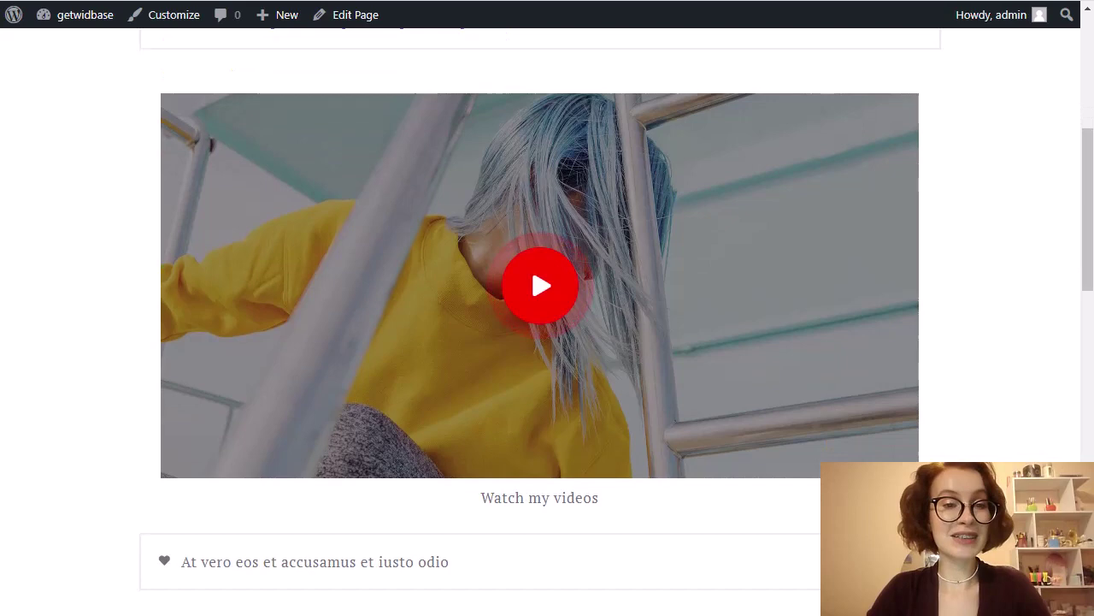
click(491, 561)
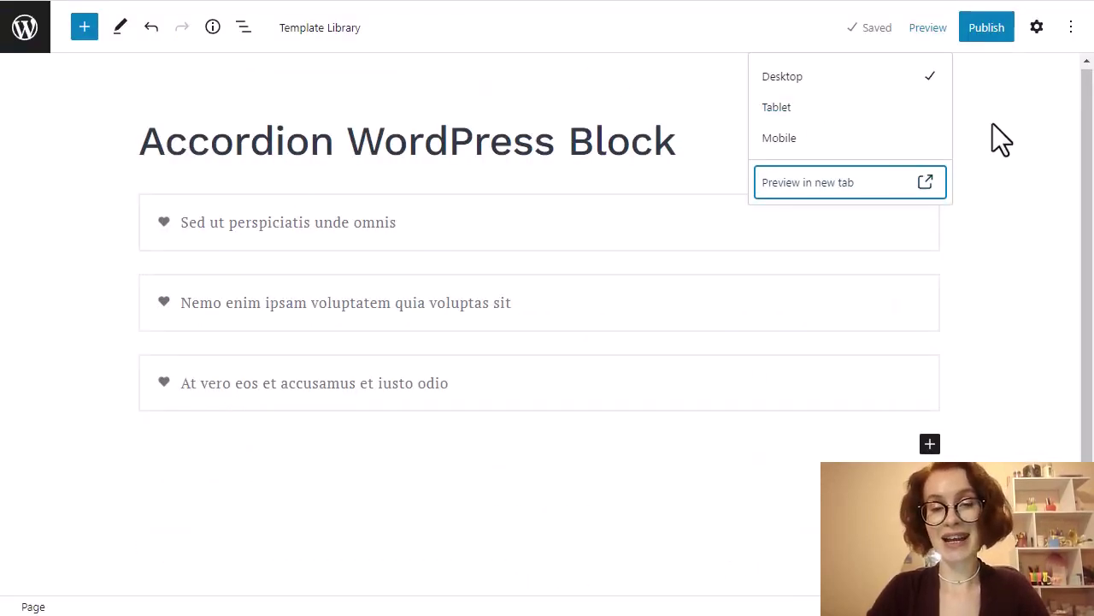
click(992, 137)
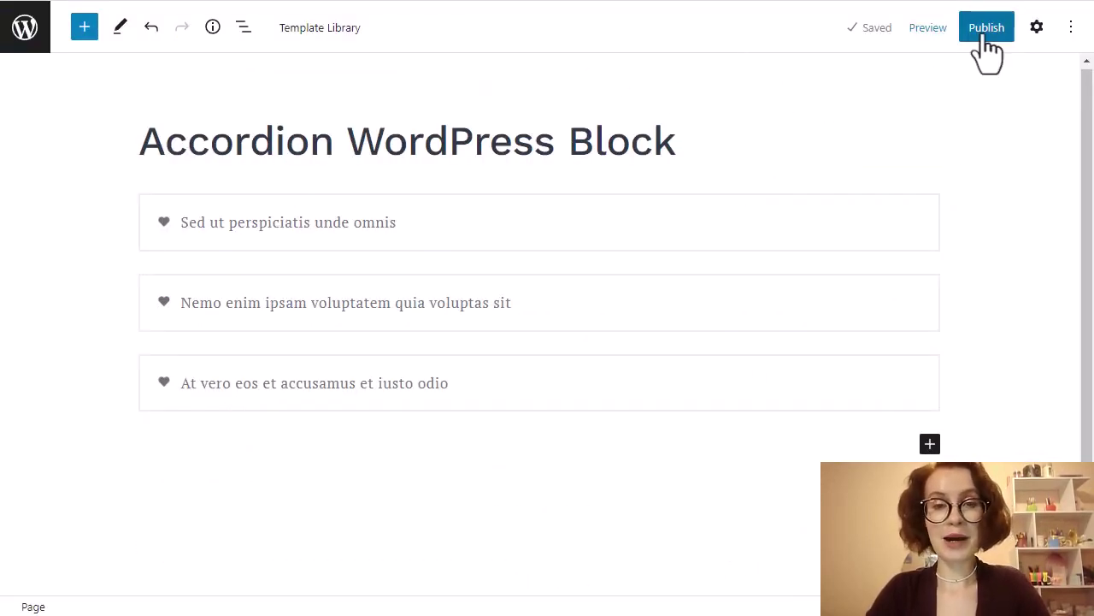
Publish the Accordion WordPress Block page, confirming in the pre-publish panel.
click(983, 38)
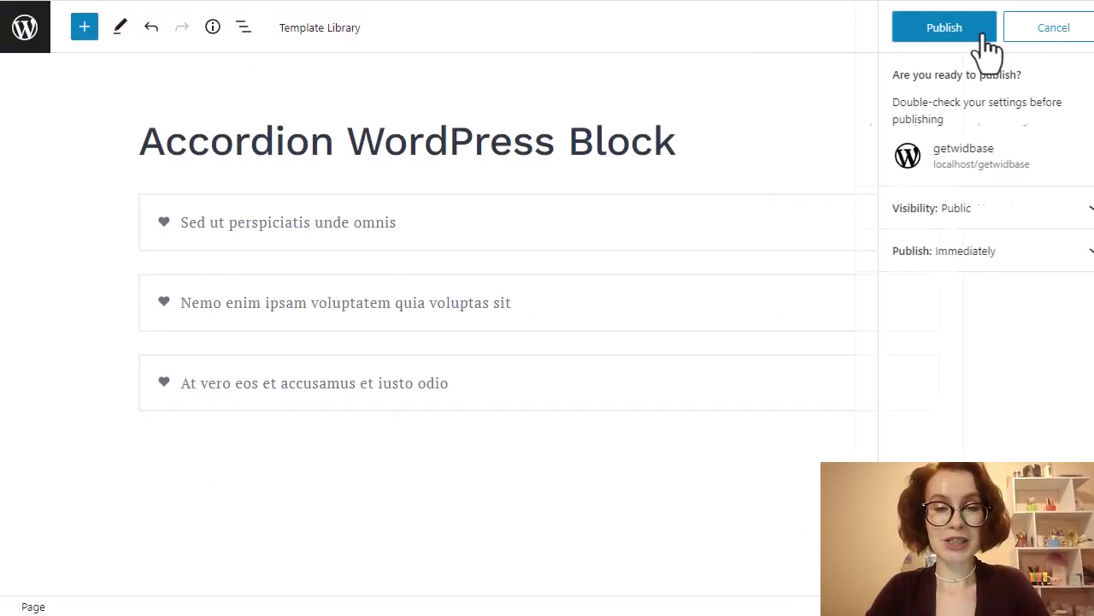
click(913, 32)
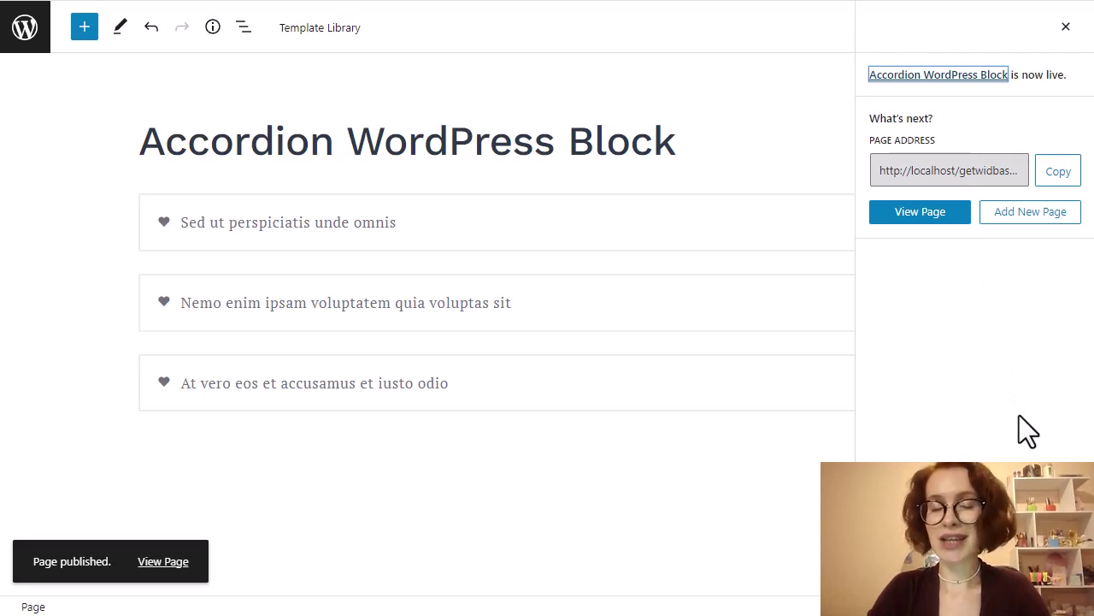
key(Escape)
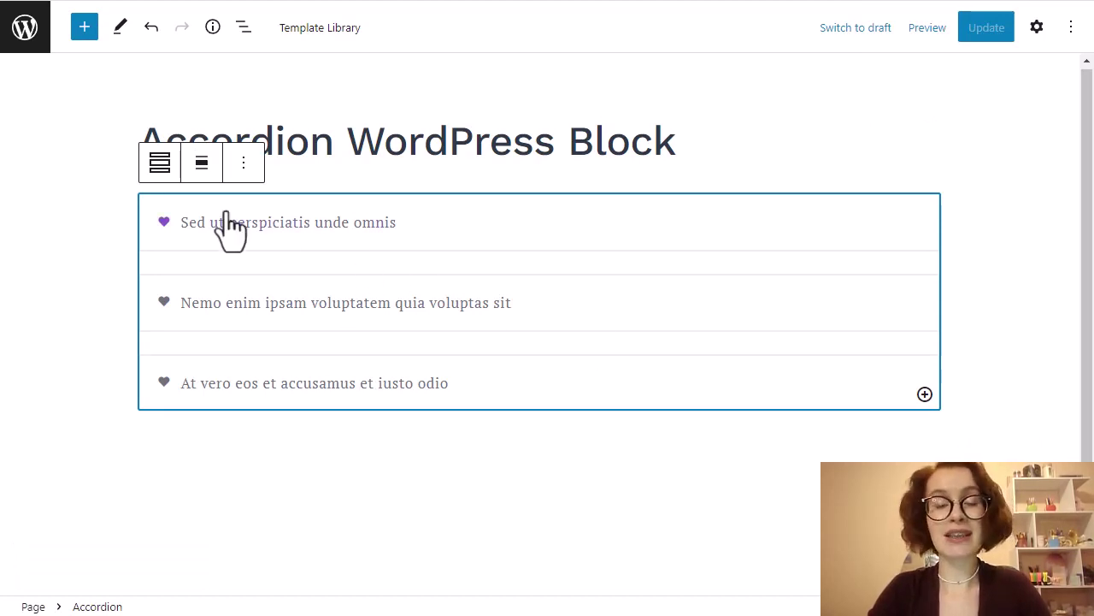
click(161, 181)
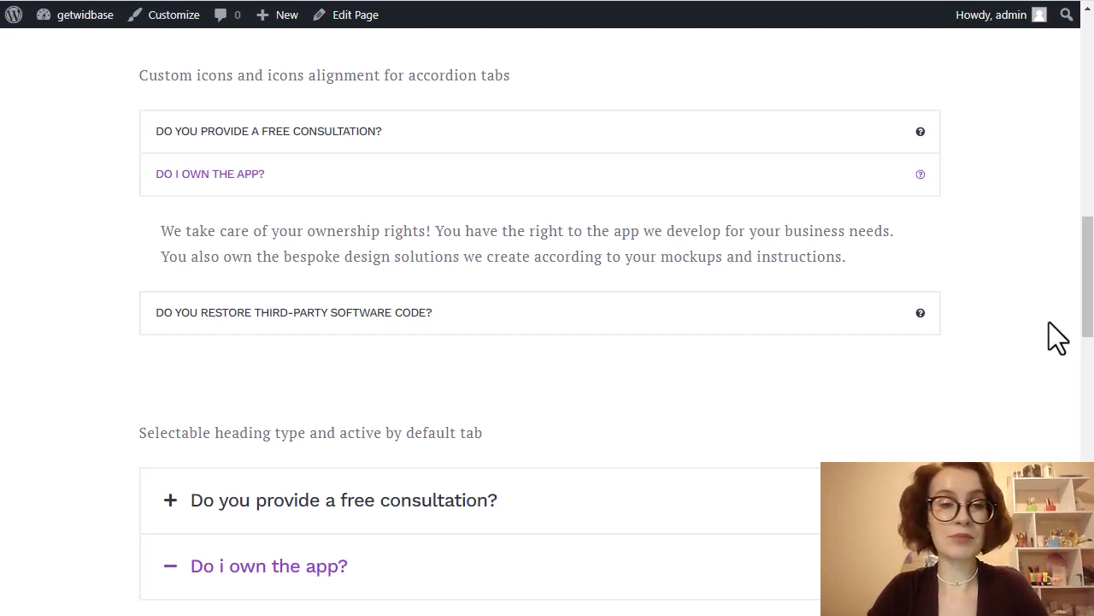
Expand the demo's free consultation, expert advice, app ownership and broken-software restore toggles.
click(921, 133)
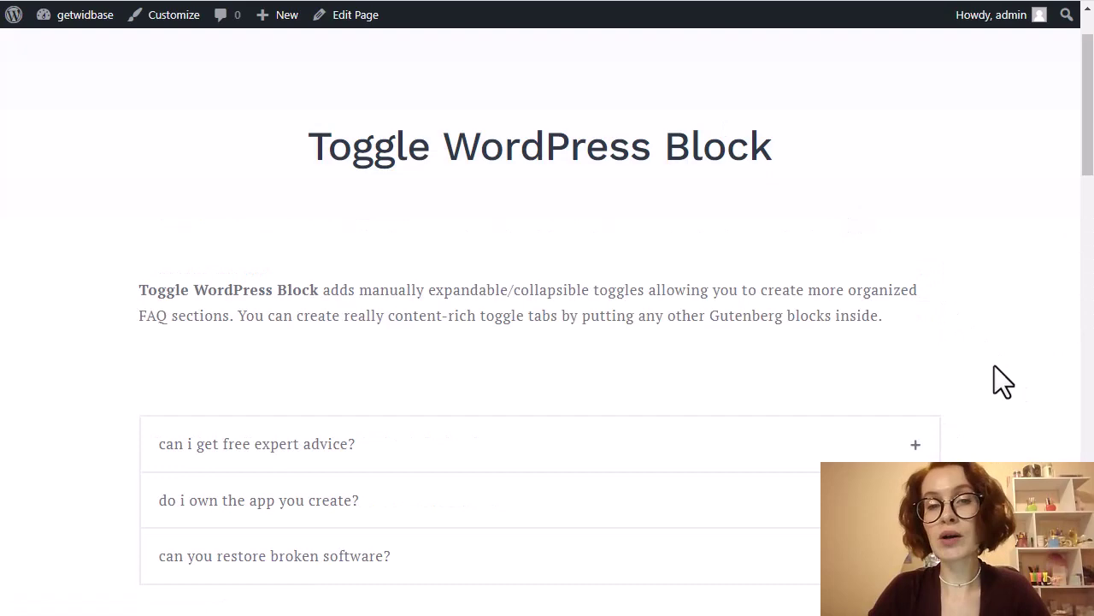
scroll(995, 366, down, 4)
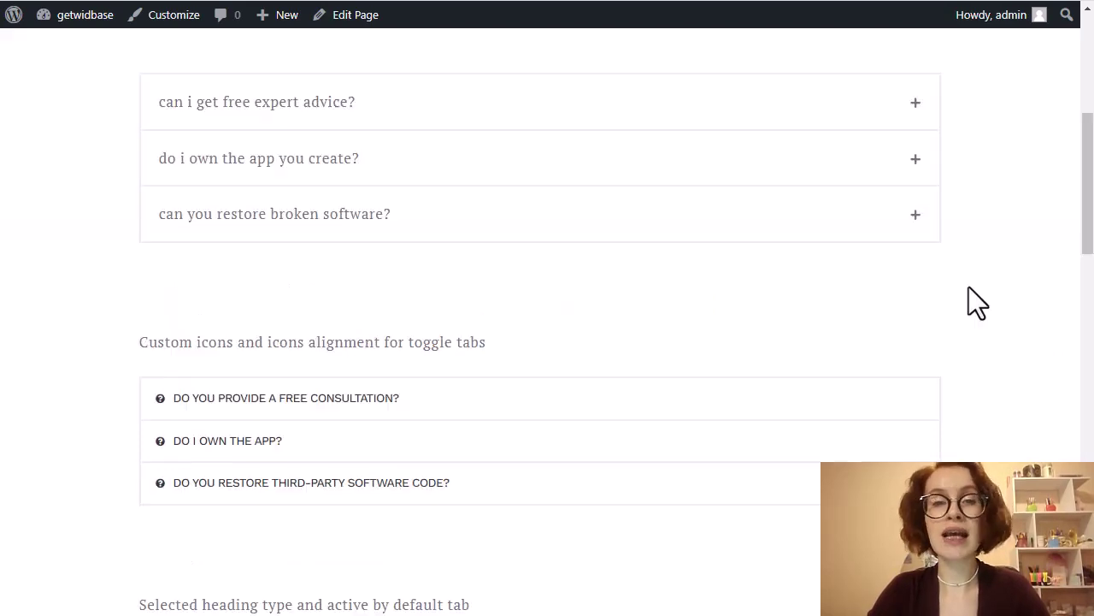
click(915, 107)
click(915, 464)
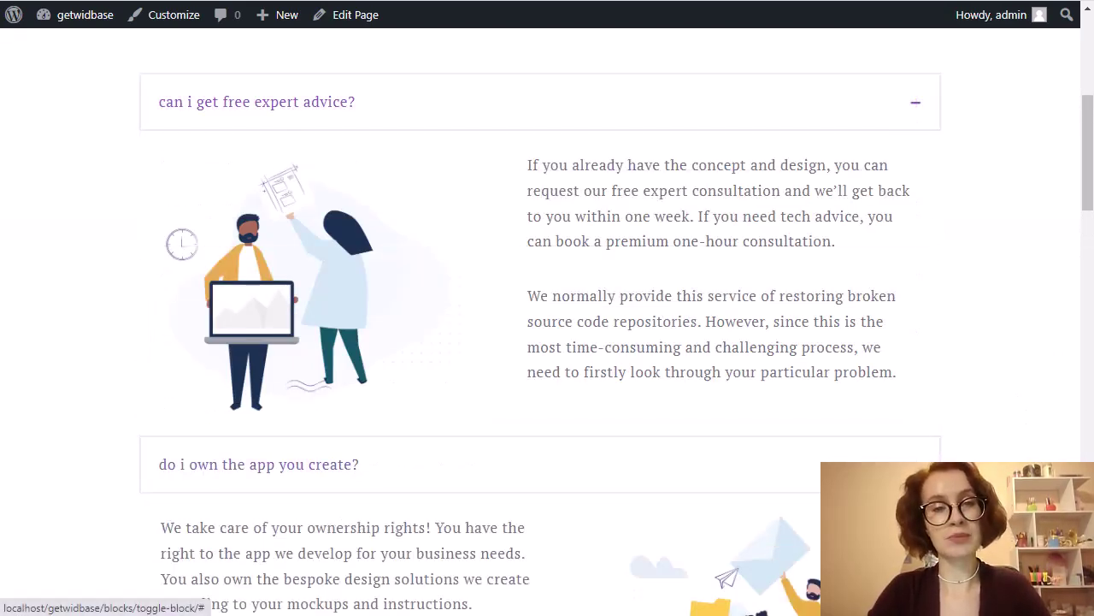
scroll(914, 464, down, 4)
scroll(915, 479, down, 1)
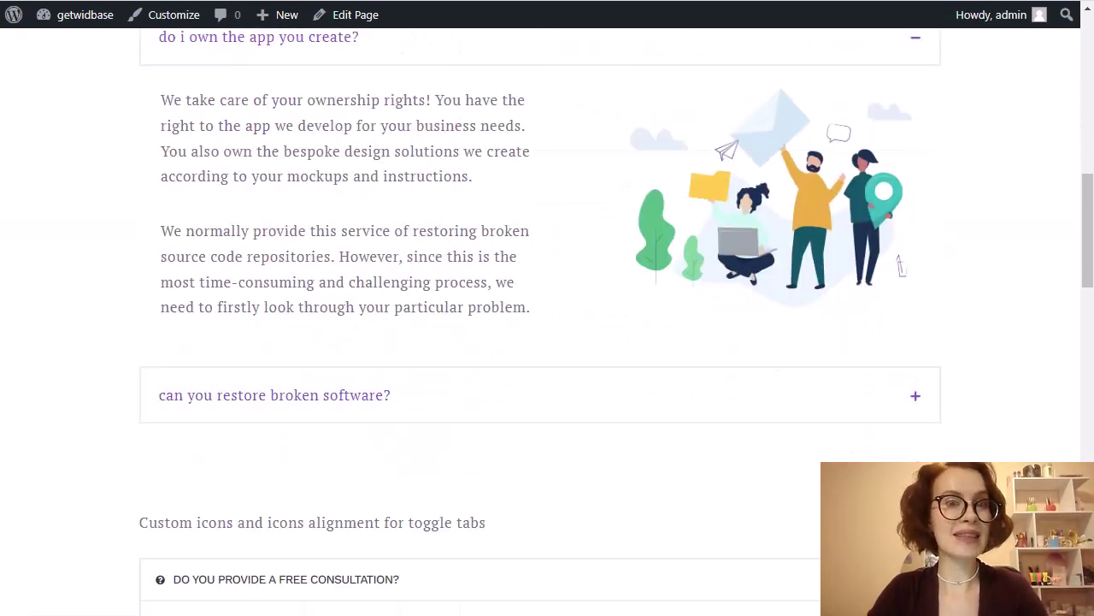
click(919, 404)
scroll(969, 452, down, 1)
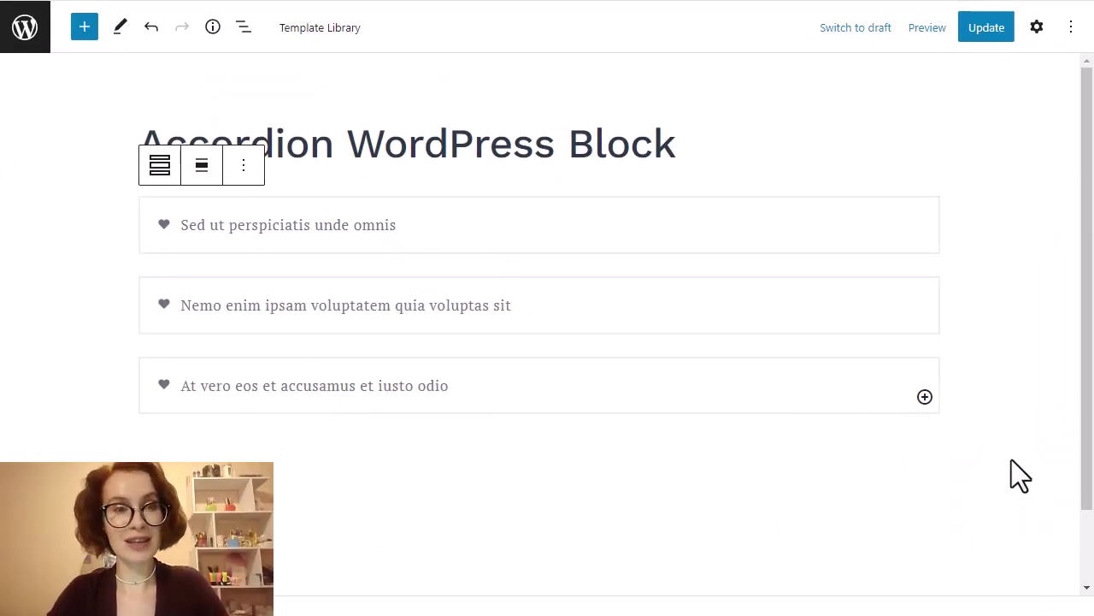
Add an Element #4 item to the accordion and preview the page in a new tab.
click(926, 399)
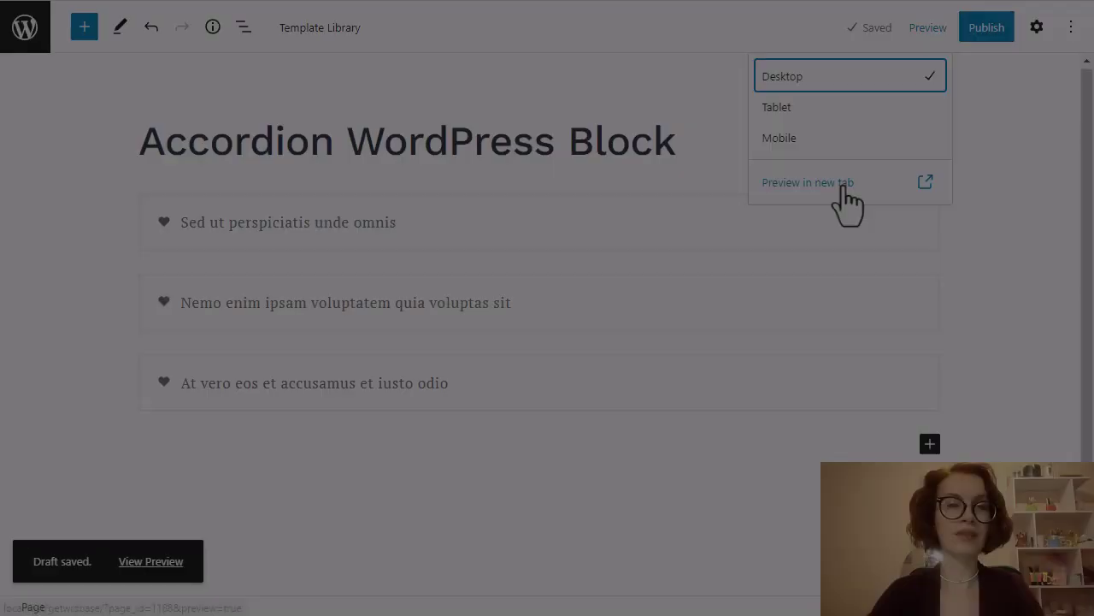
click(842, 190)
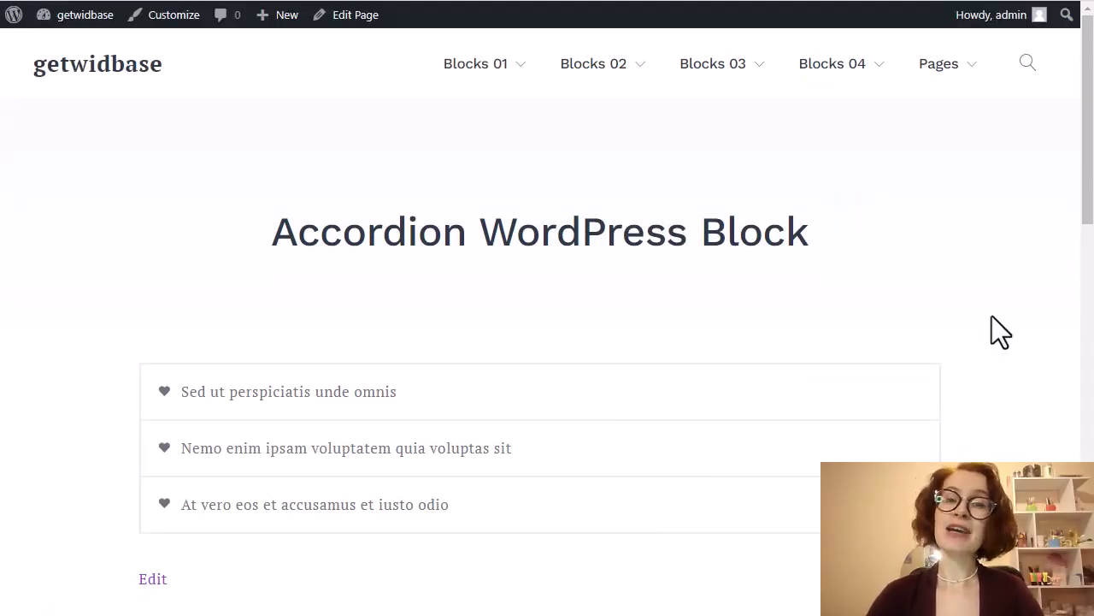
Expand each heart accordion item in the preview, ending on the third item's columns.
click(183, 395)
scroll(188, 410, down, 1)
scroll(901, 451, down, 1)
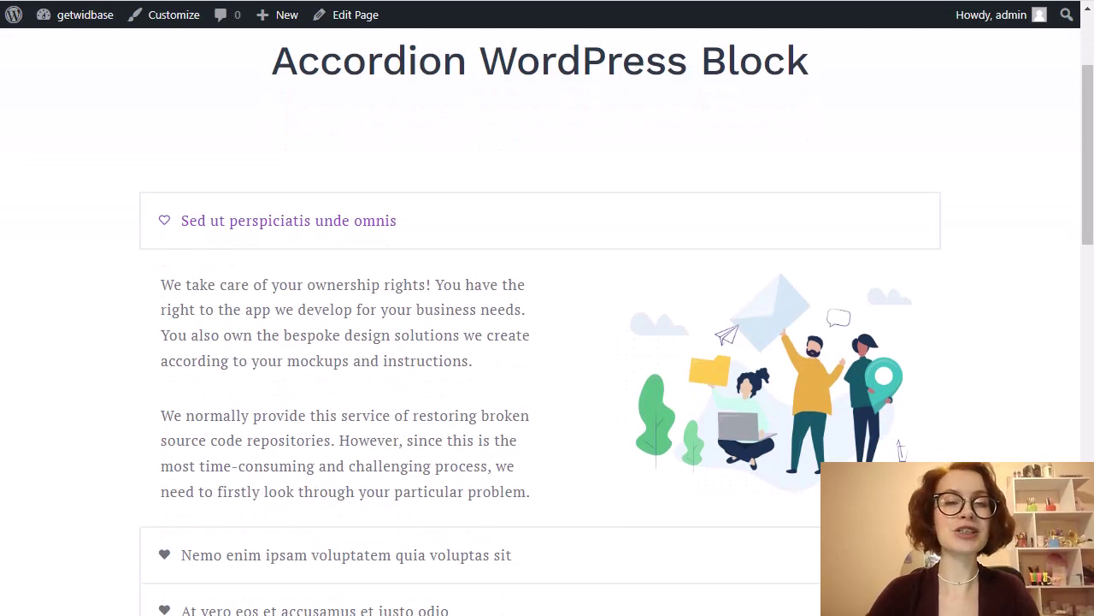
scroll(547, 342, down, 1)
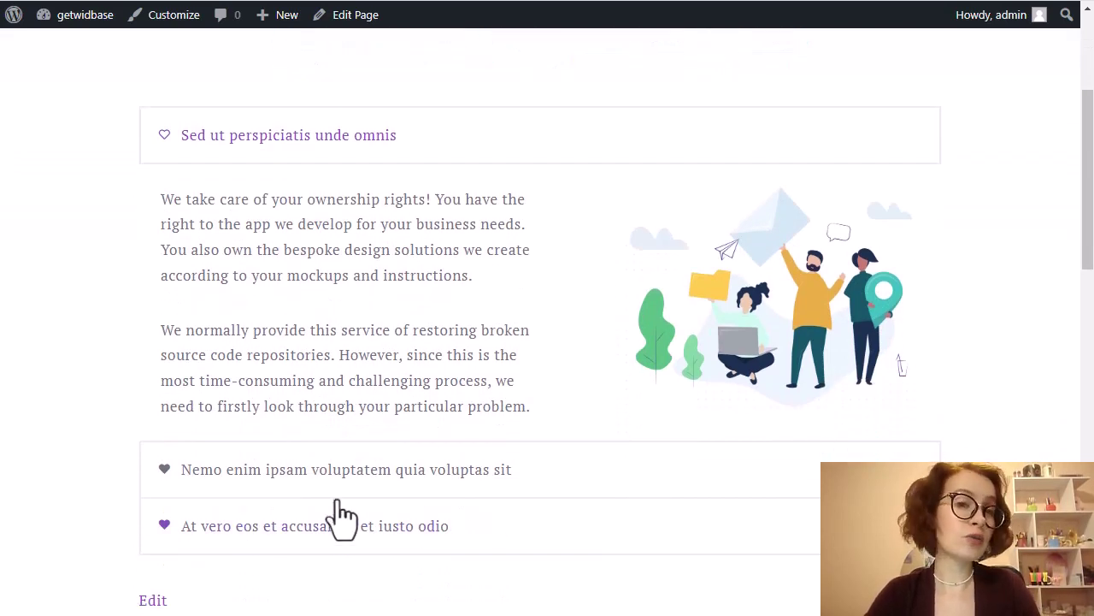
click(180, 469)
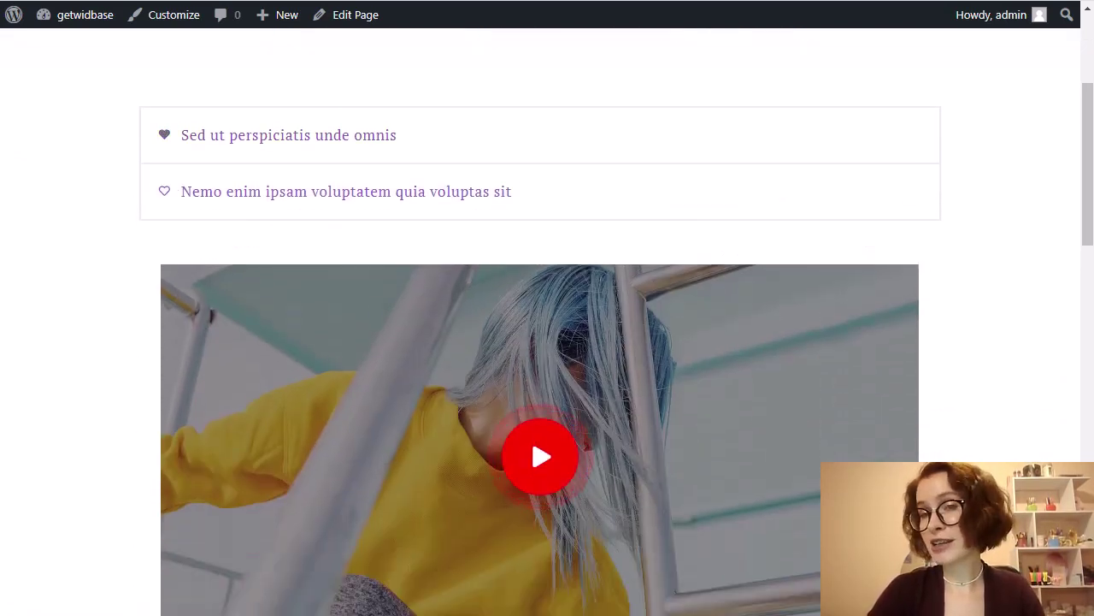
scroll(540, 372, down, 1)
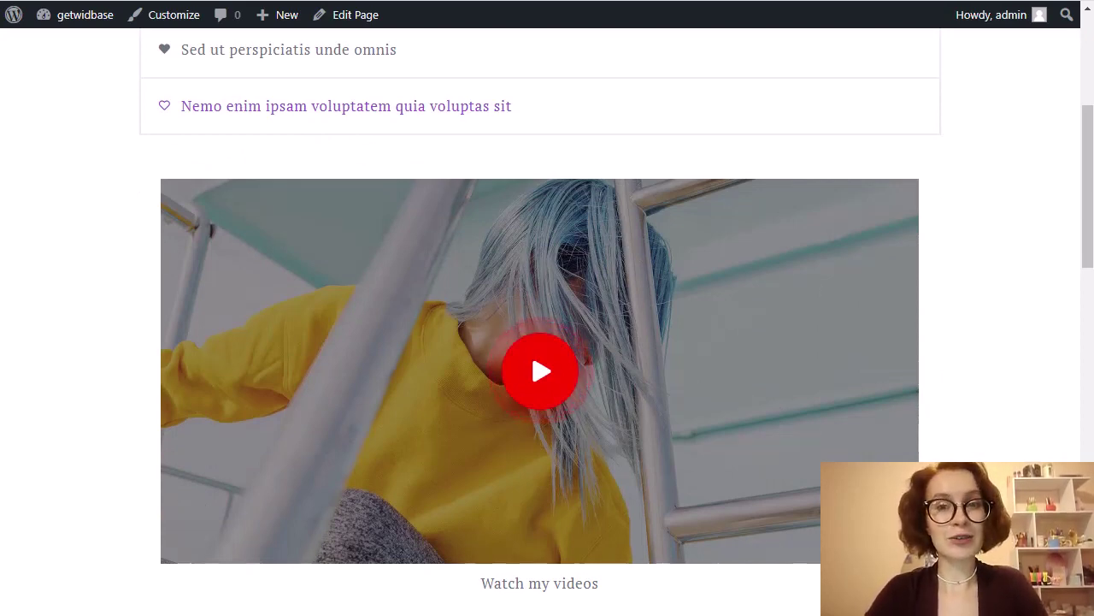
scroll(513, 470, down, 1)
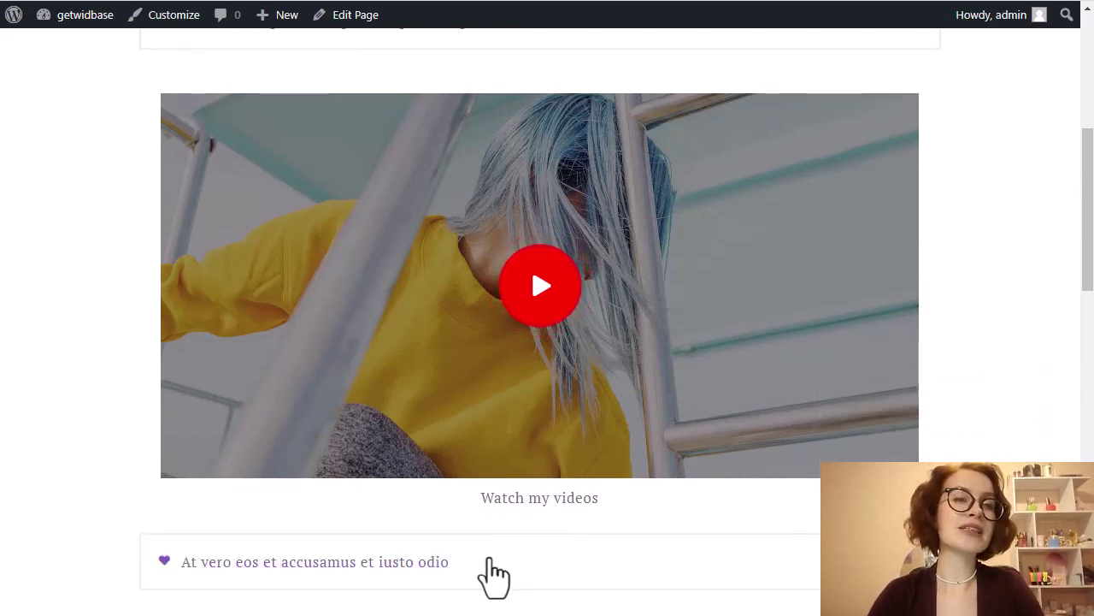
click(481, 564)
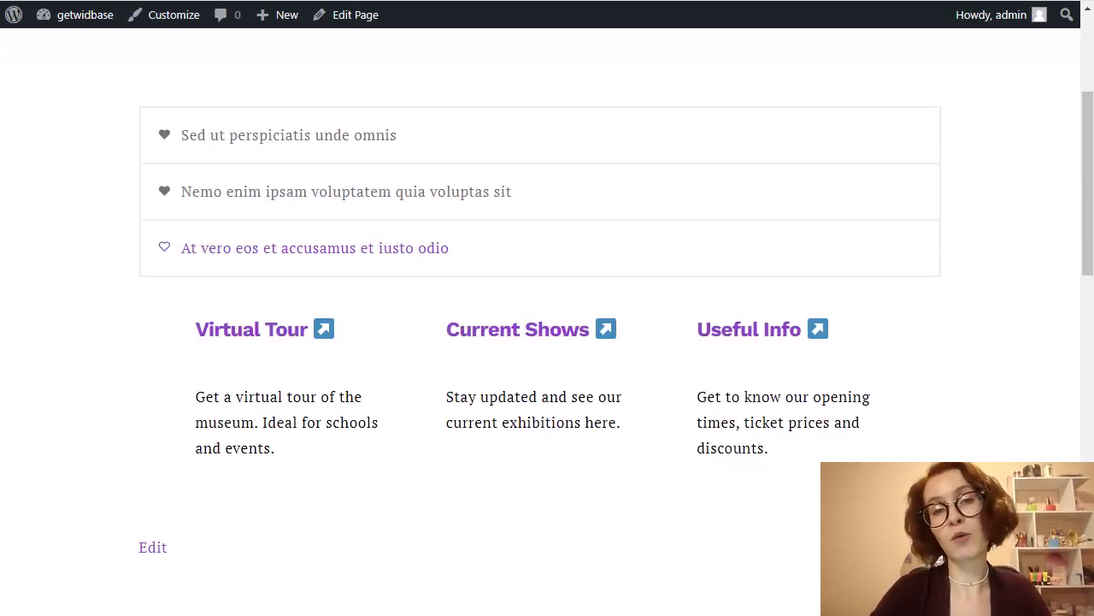